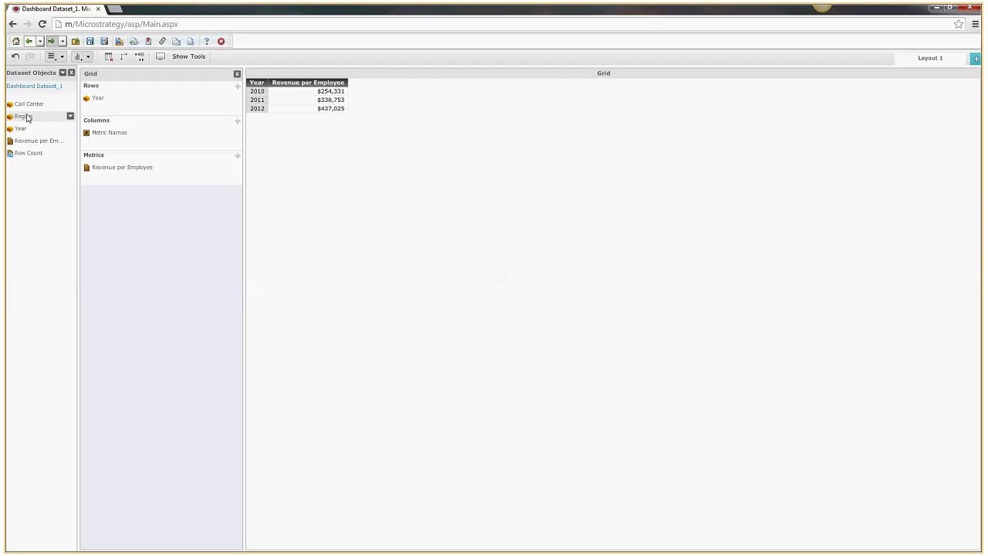
- Add the Region attribute to the grid's rows, below Year
drag(30, 120, 104, 111)
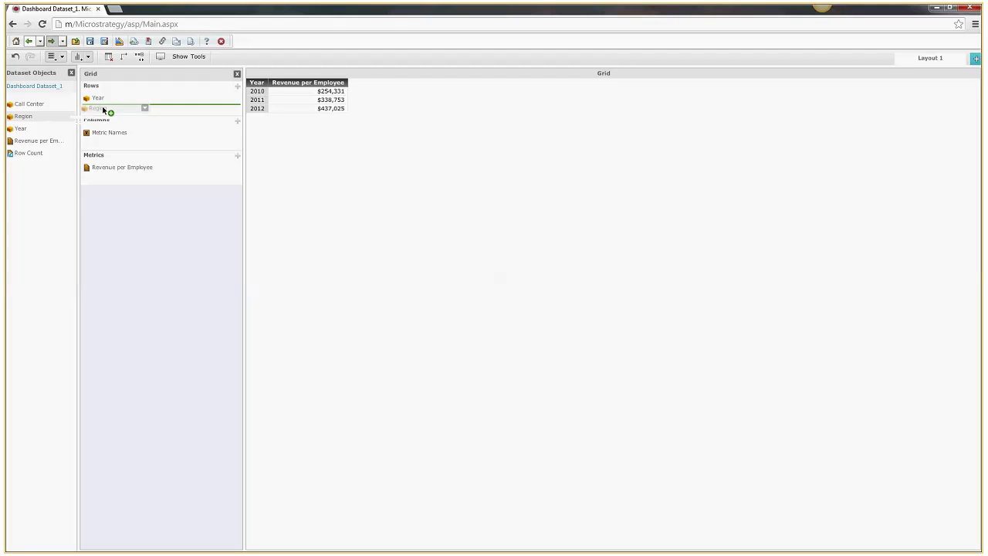
drag(104, 110, 114, 90)
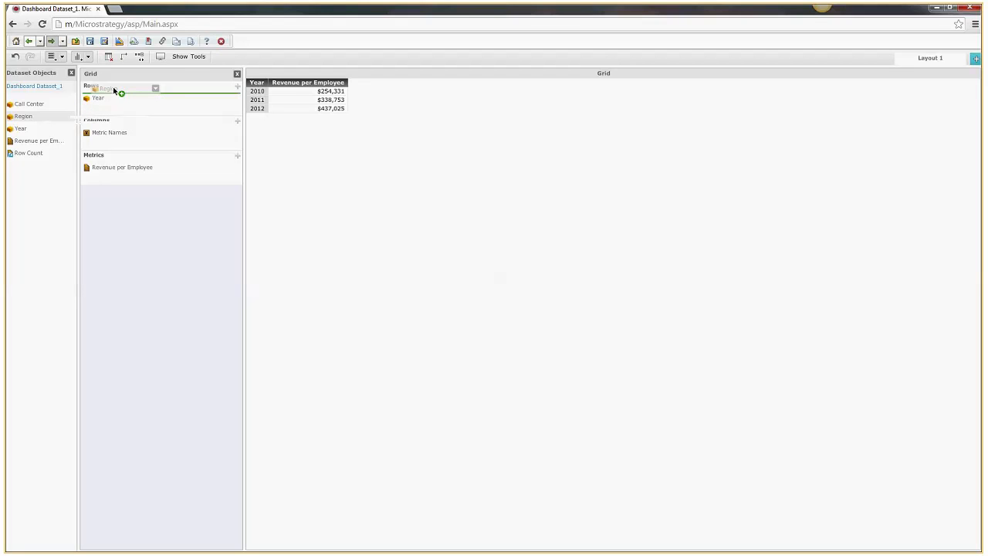
drag(113, 90, 114, 113)
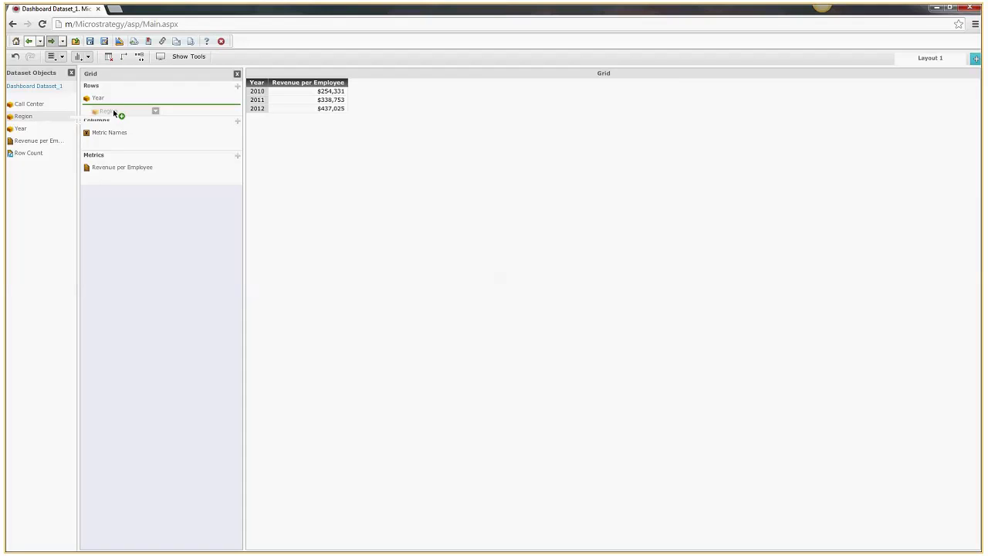
drag(113, 112, 114, 111)
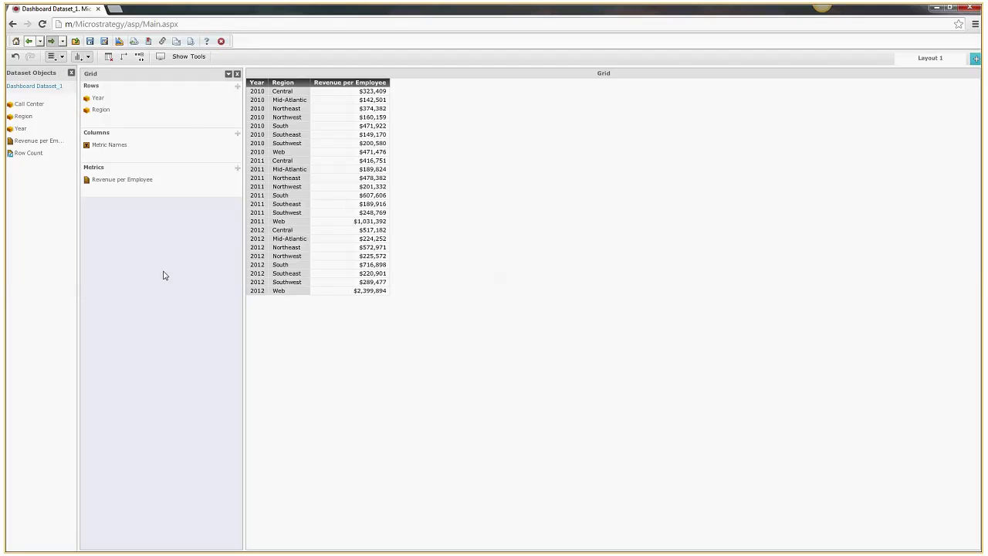
- Hide the Dataset Objects panel and show it again
click(188, 57)
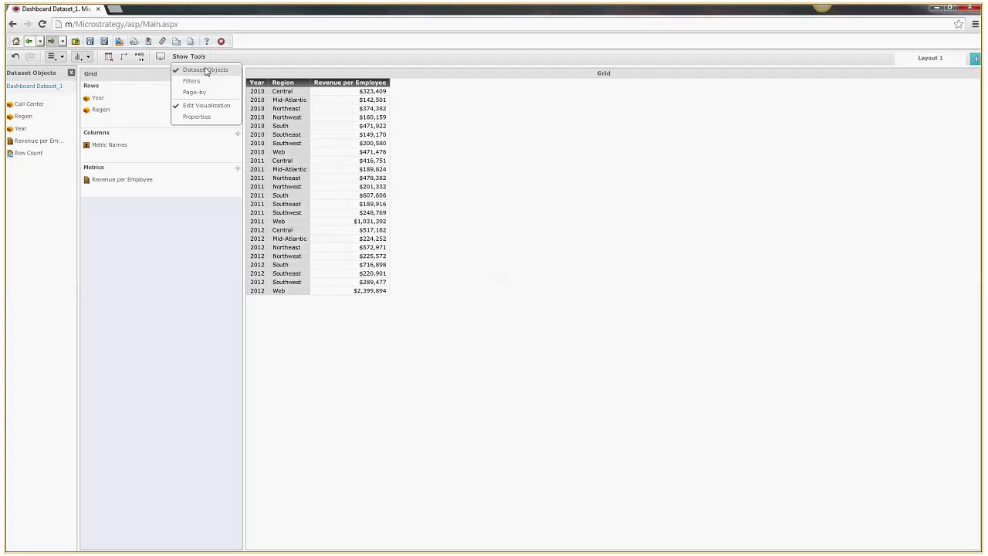
click(205, 70)
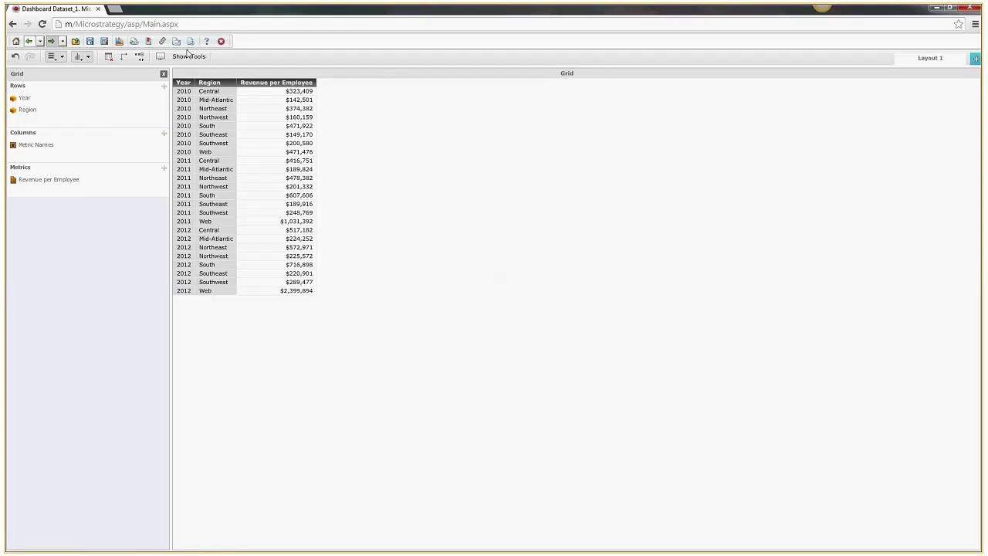
click(181, 57)
click(194, 72)
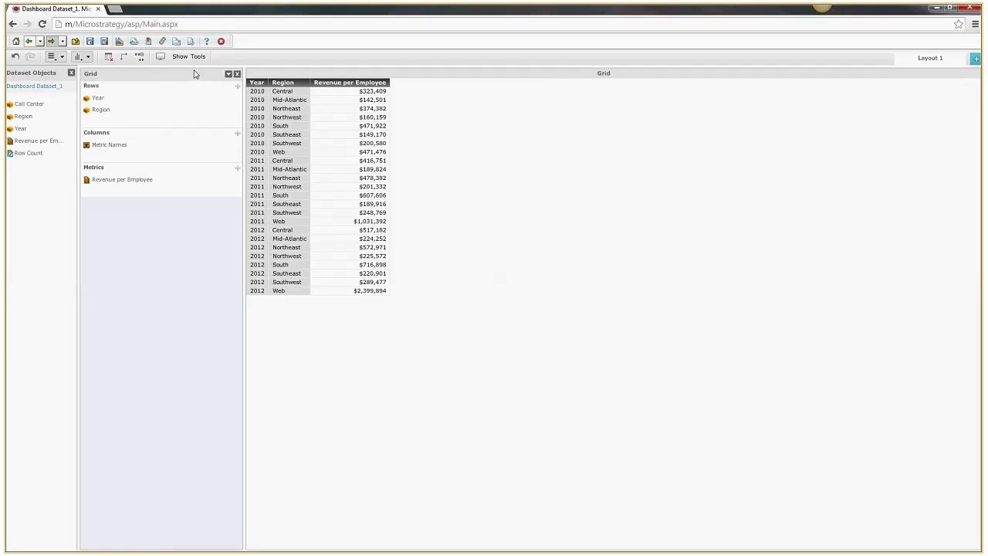
- Turn the Edit Visualization panel off and back on
click(189, 59)
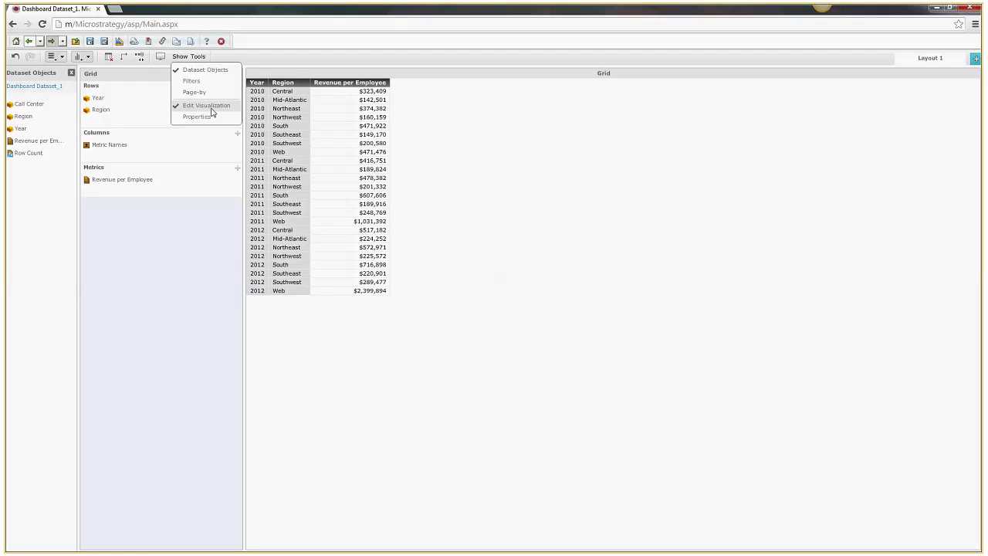
click(211, 108)
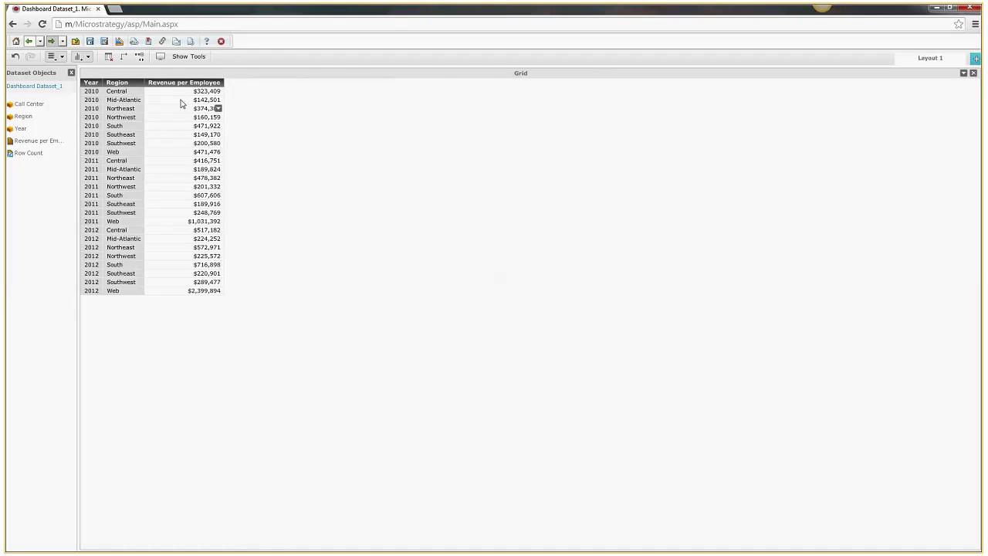
click(180, 58)
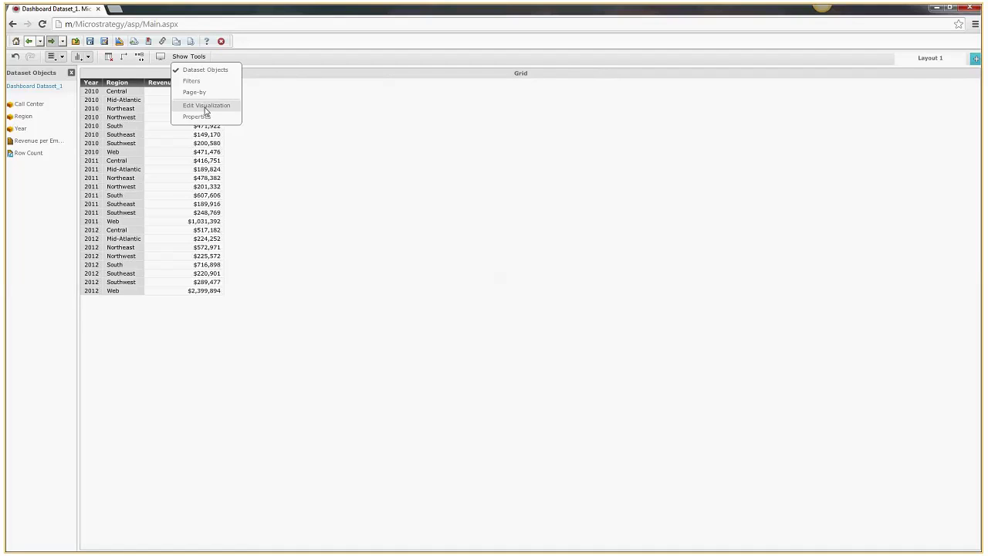
click(206, 105)
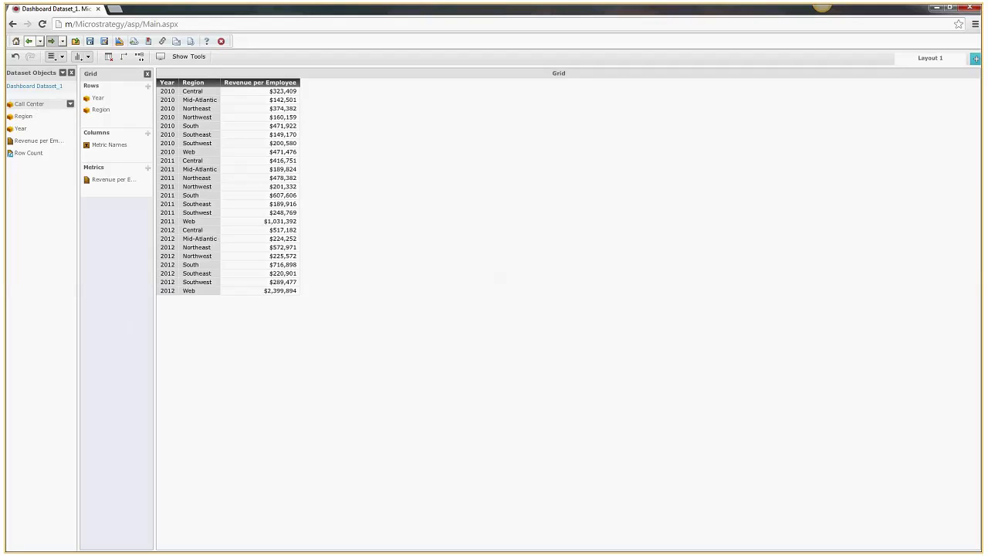
- Add the Call Center attribute to the grid's rows, between Year and Region
drag(33, 105, 136, 111)
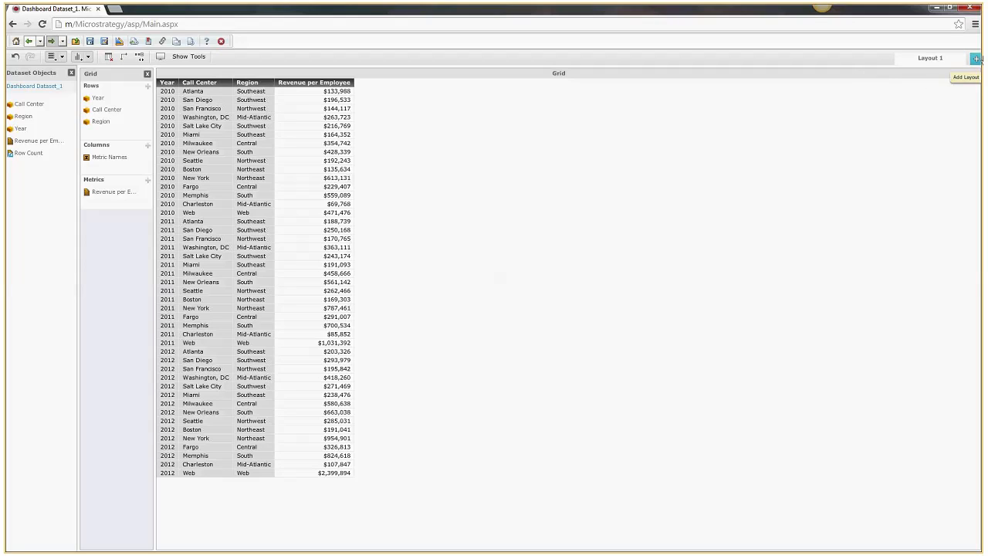
- Look over the Layout 1 options and open the grid visualization's title for renaming
click(961, 57)
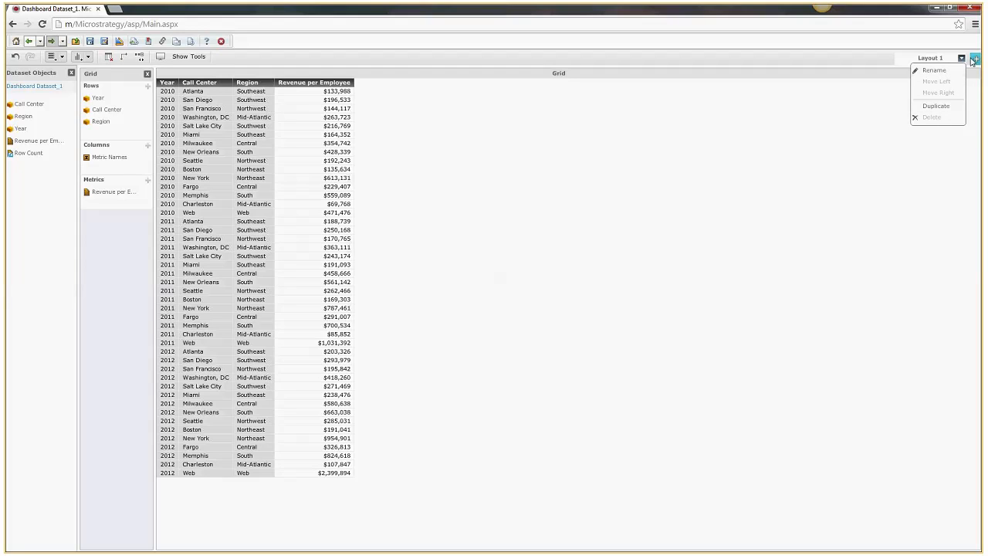
click(592, 58)
click(963, 73)
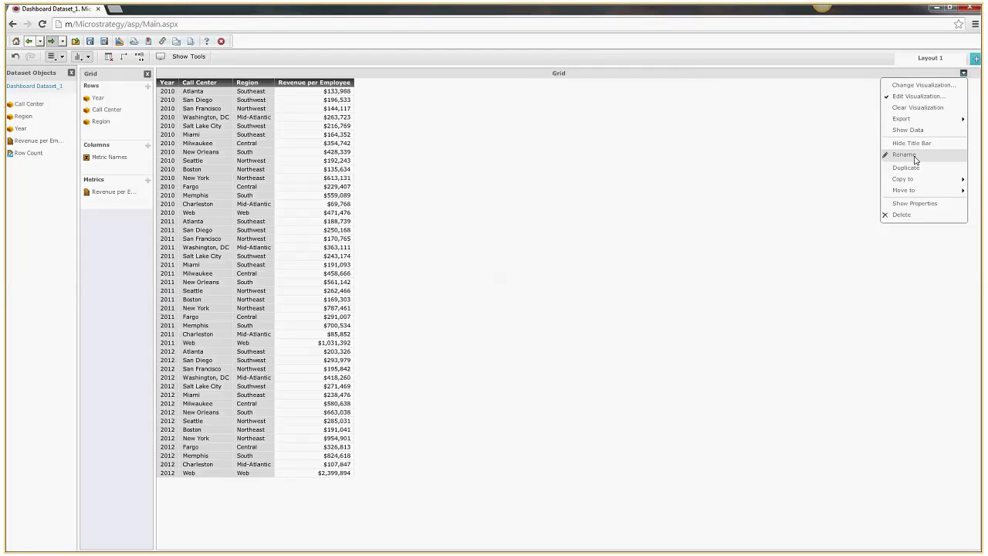
click(540, 77)
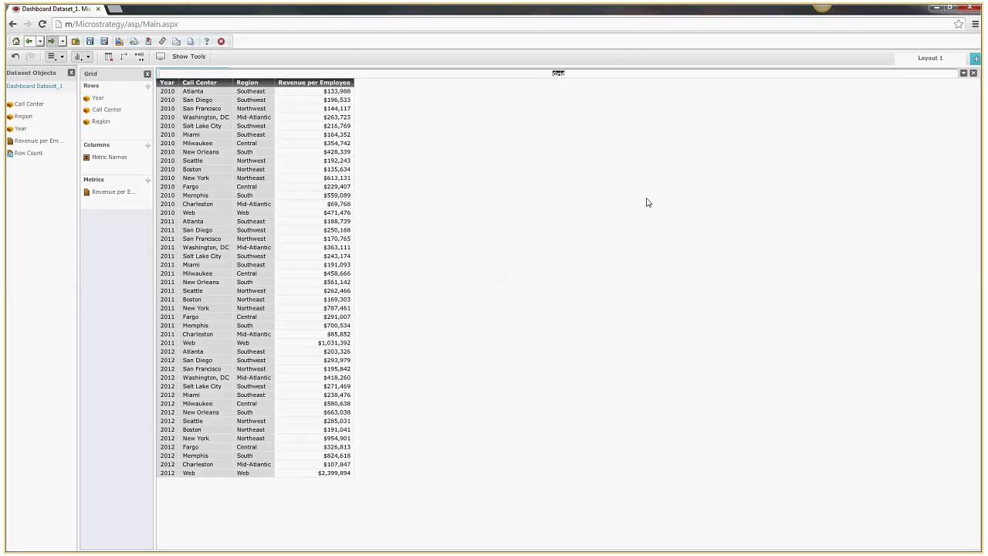
- Hide the grid visualization's title bar and undo the hiding
click(963, 72)
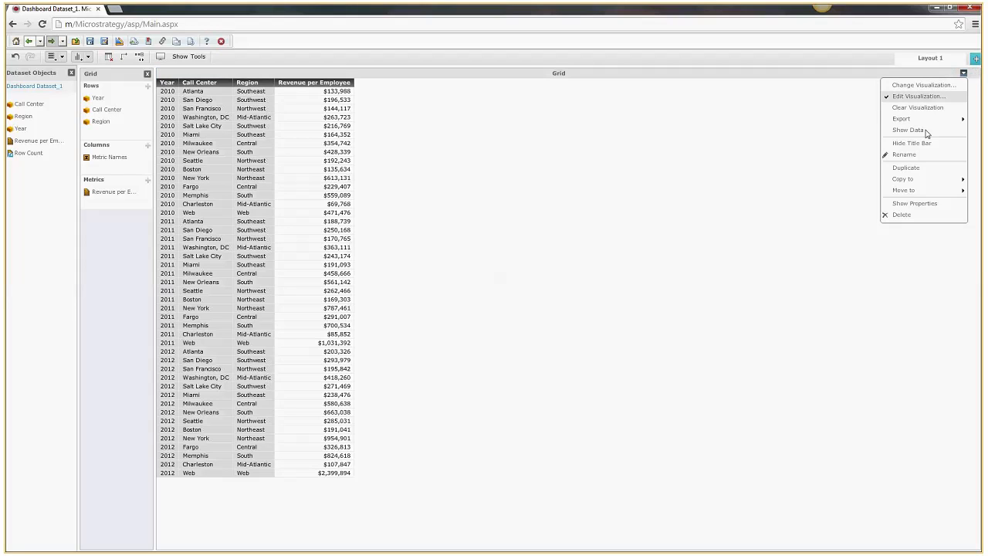
click(913, 143)
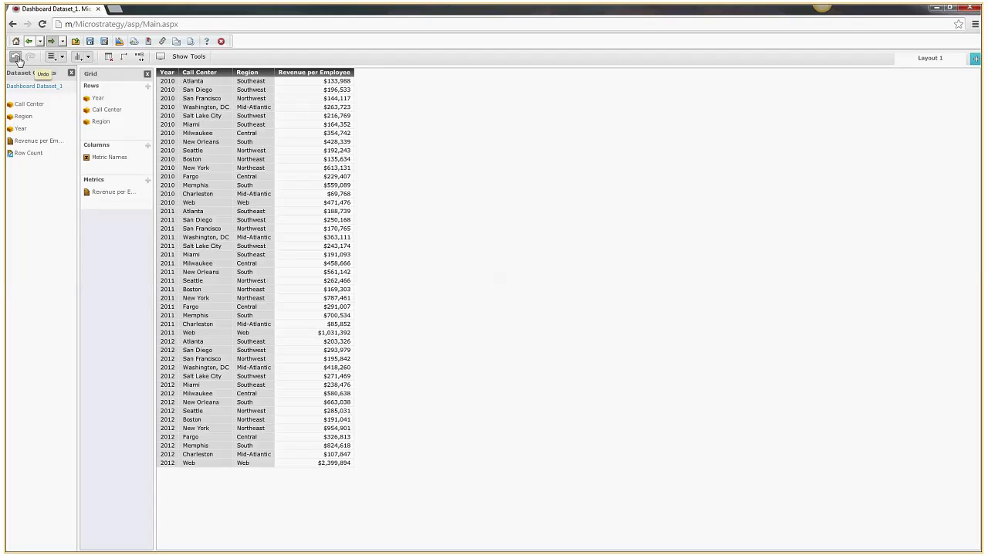
click(15, 58)
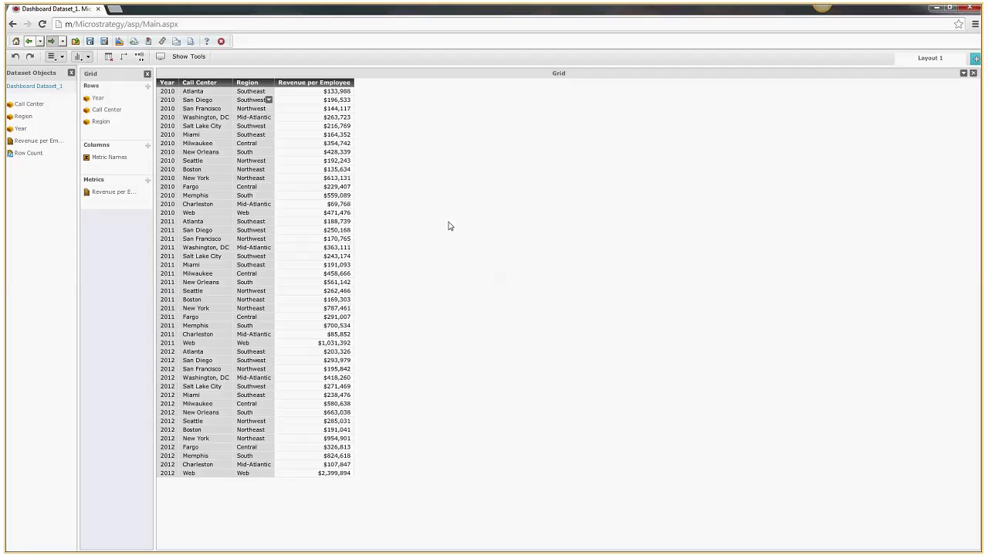
- Insert a Graph visualization beside the grid and compare the editing options of the two visualizations
click(89, 58)
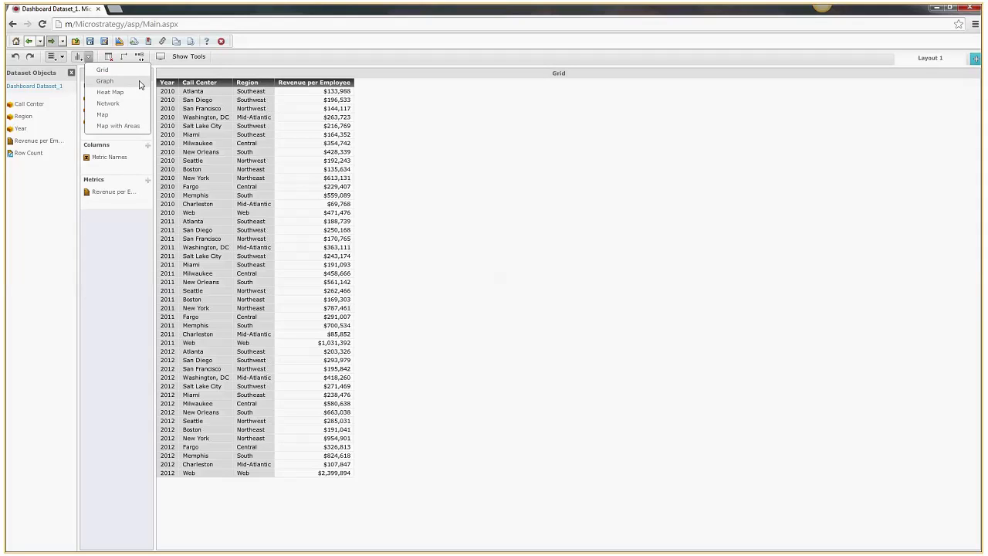
click(105, 81)
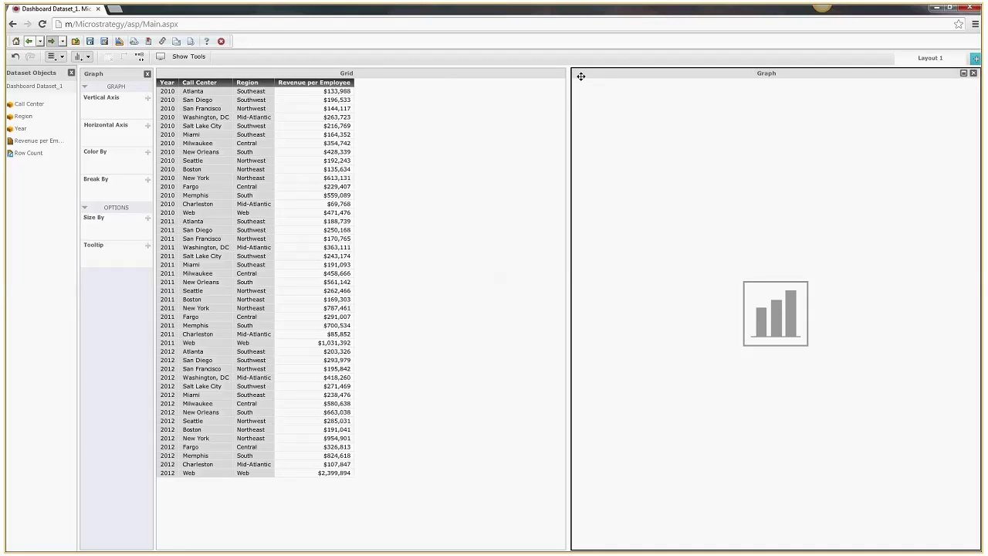
click(478, 168)
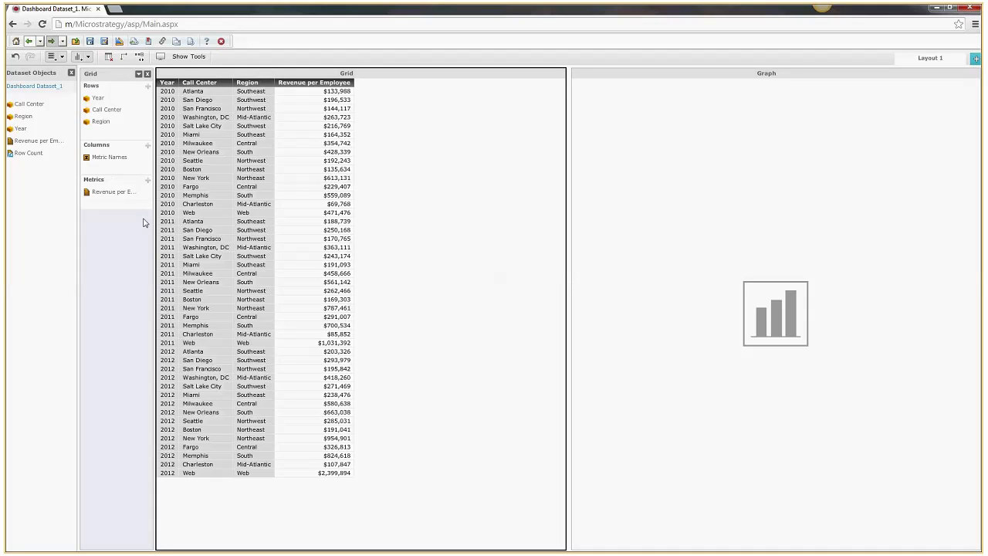
click(694, 114)
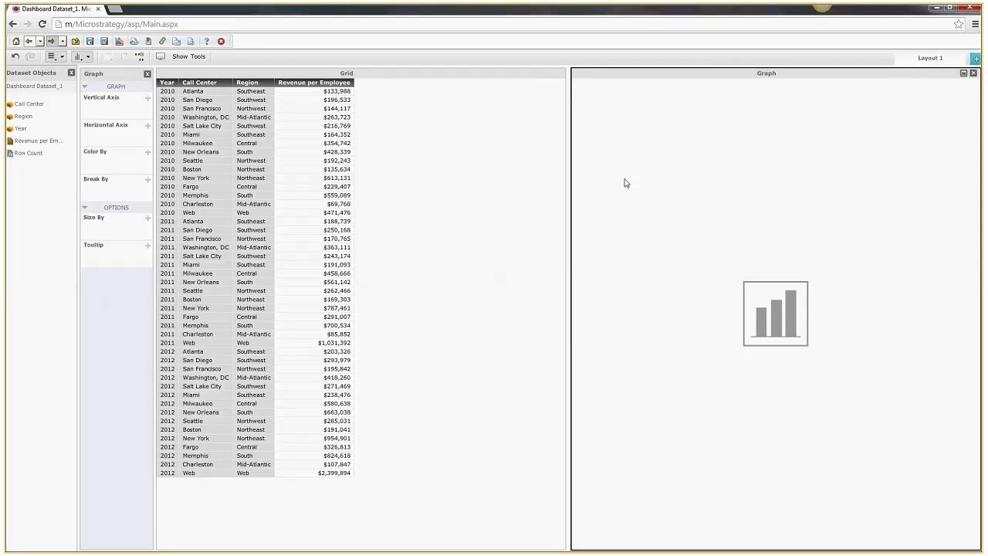
click(473, 174)
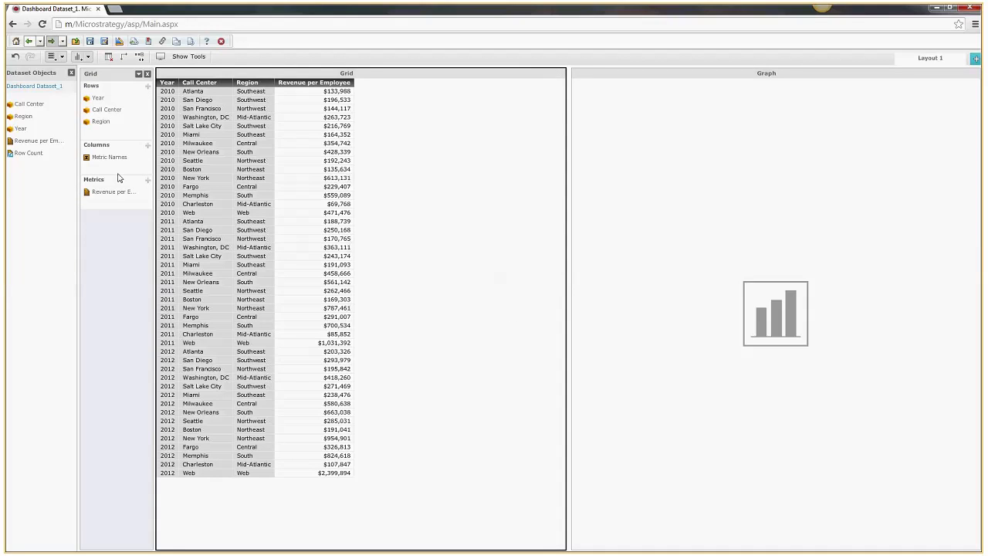
click(711, 178)
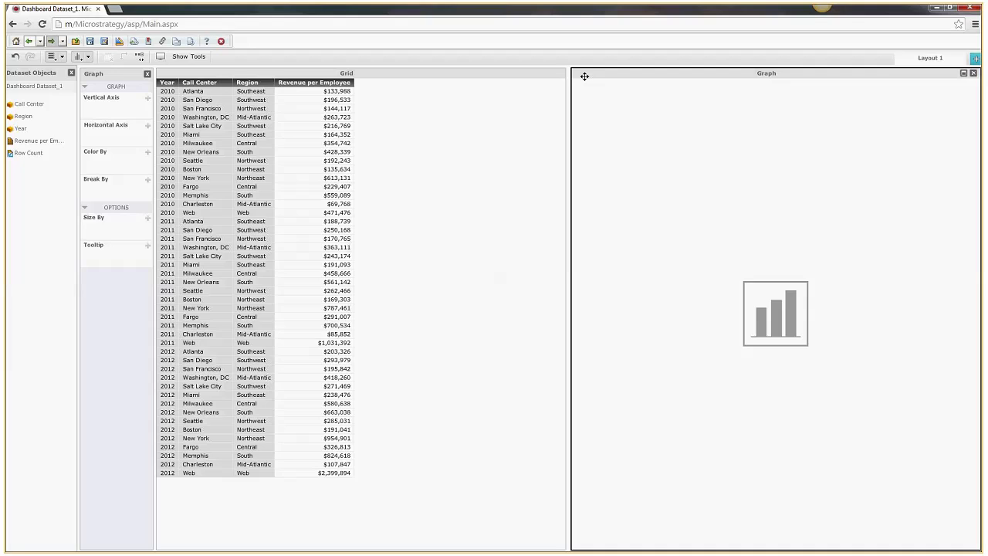
- Move the graph below the grid, back to its side, and below the grid again so both span the full width
drag(585, 76, 447, 251)
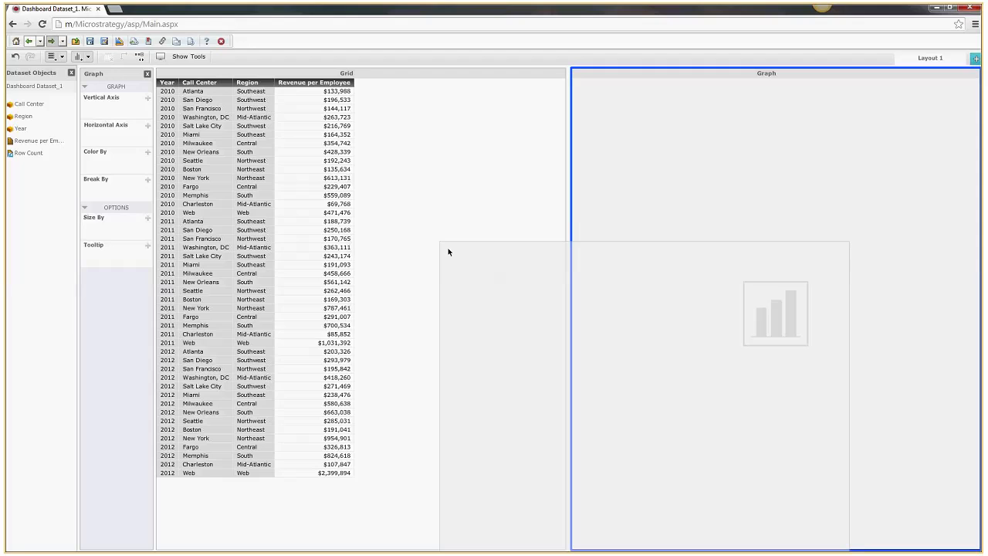
drag(447, 252, 222, 541)
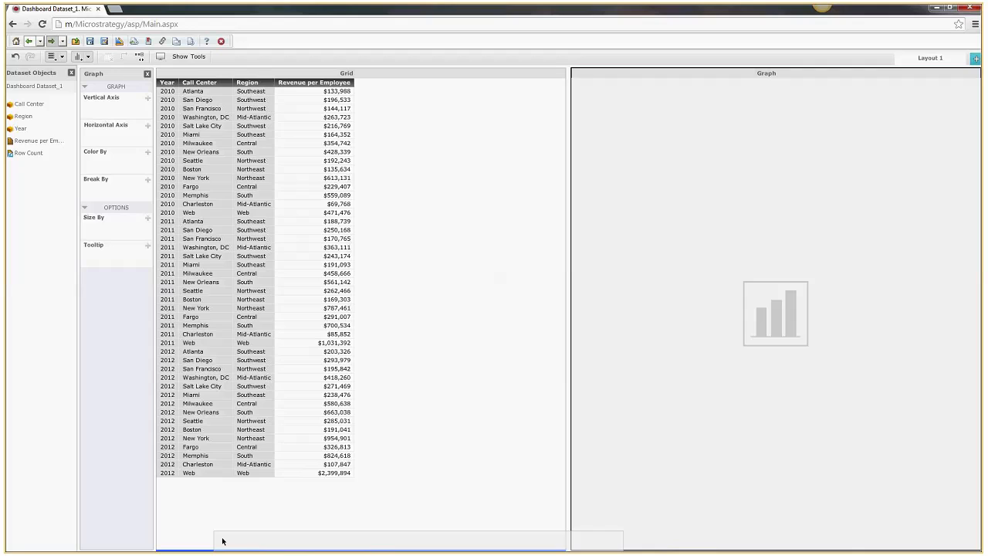
drag(223, 541, 185, 549)
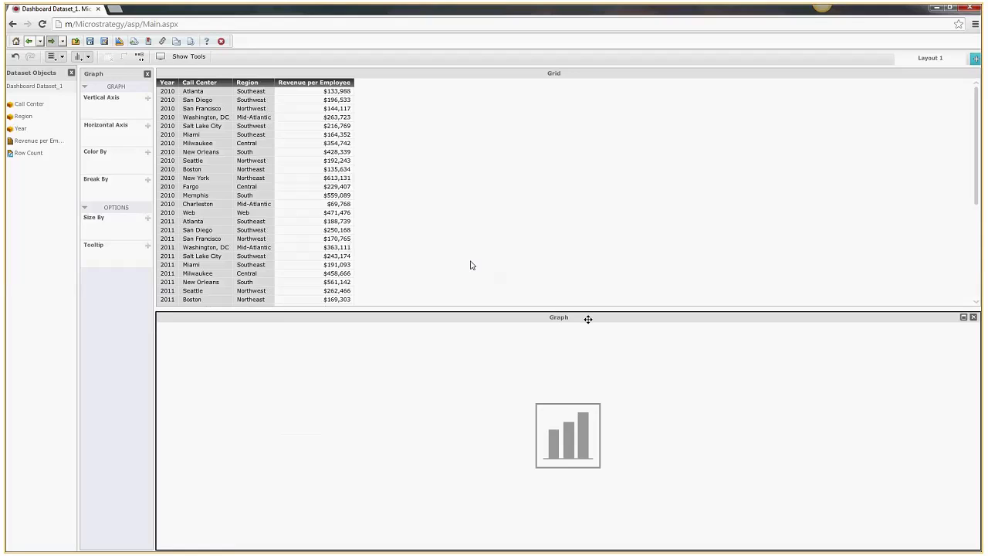
drag(398, 317, 971, 131)
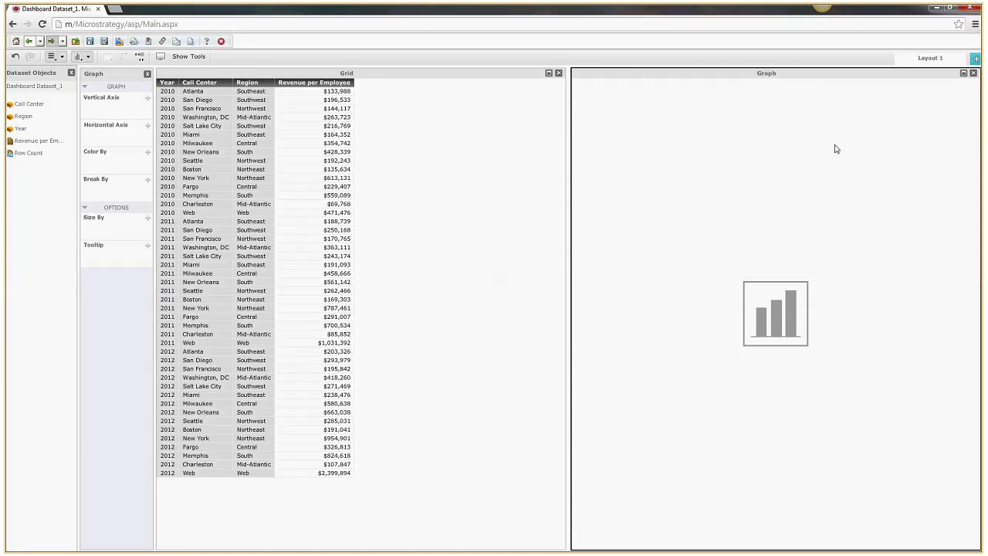
drag(675, 77, 264, 539)
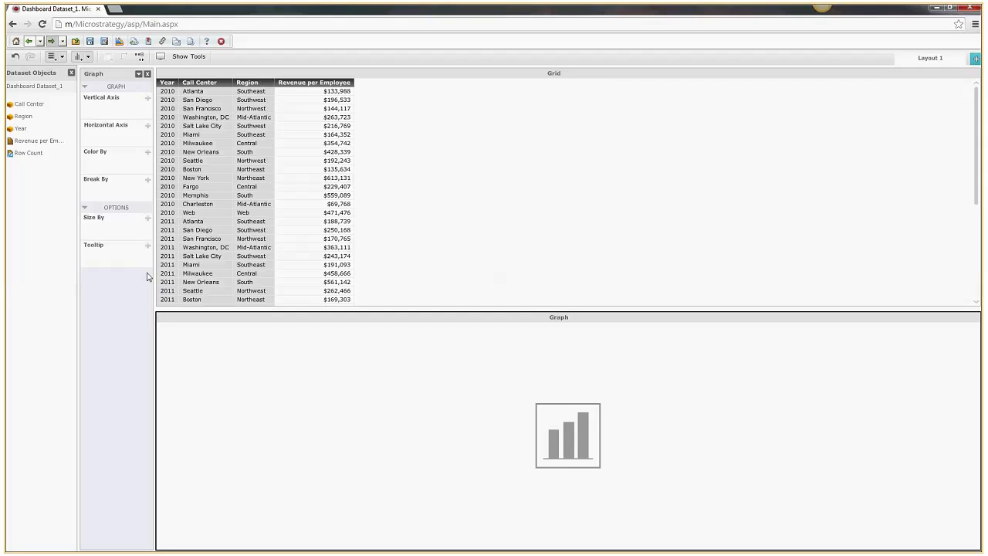
- Widen the Graph editing panel and the Dataset Objects panel, and add Call Center to the graph's Vertical Axis
drag(155, 272, 202, 275)
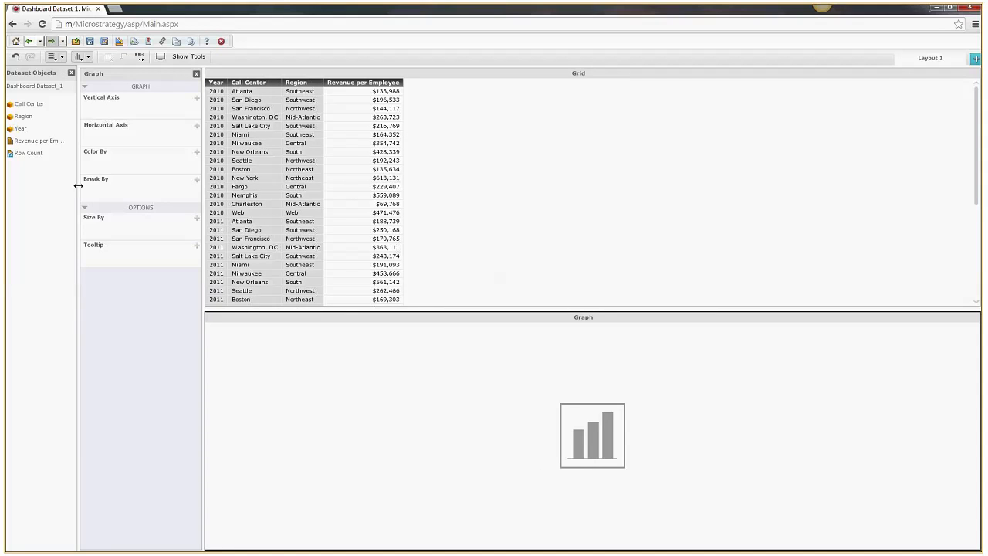
drag(78, 185, 155, 180)
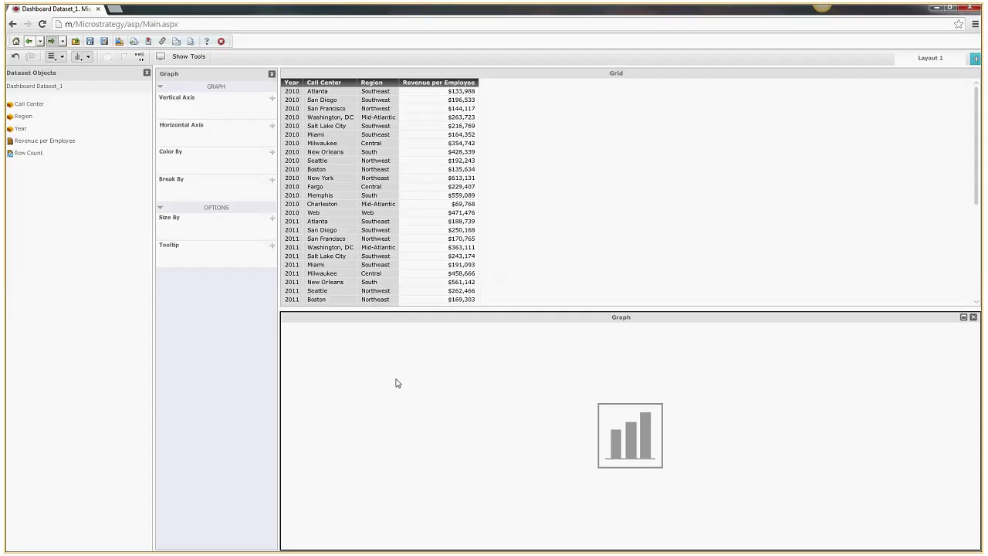
drag(46, 102, 190, 121)
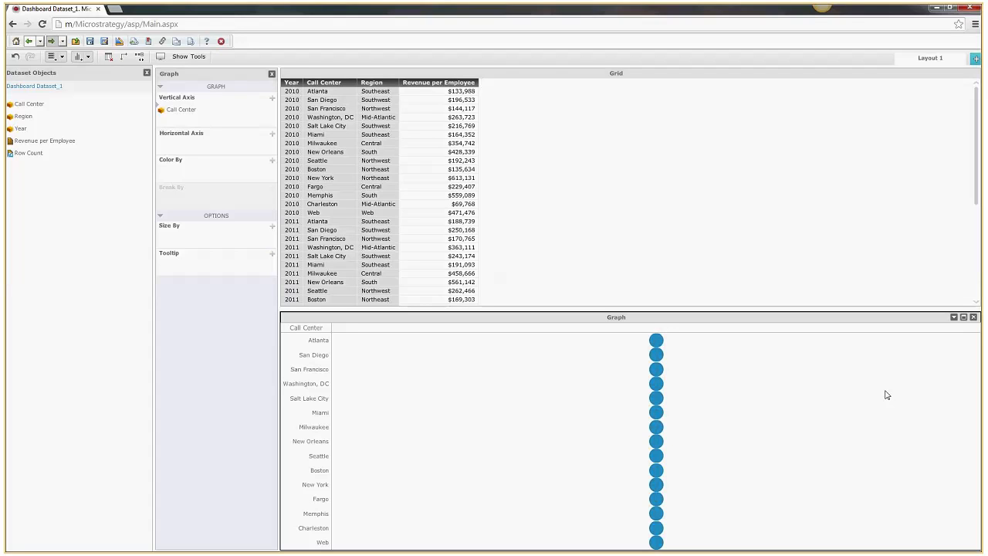
- Examine which visualization types can replace the graph, and close the selection without choosing one
click(953, 317)
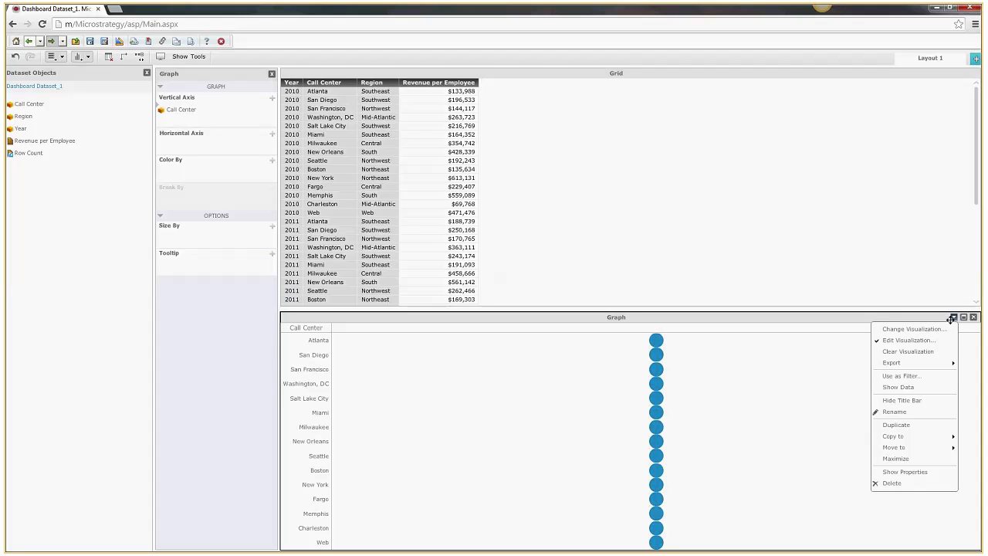
click(928, 330)
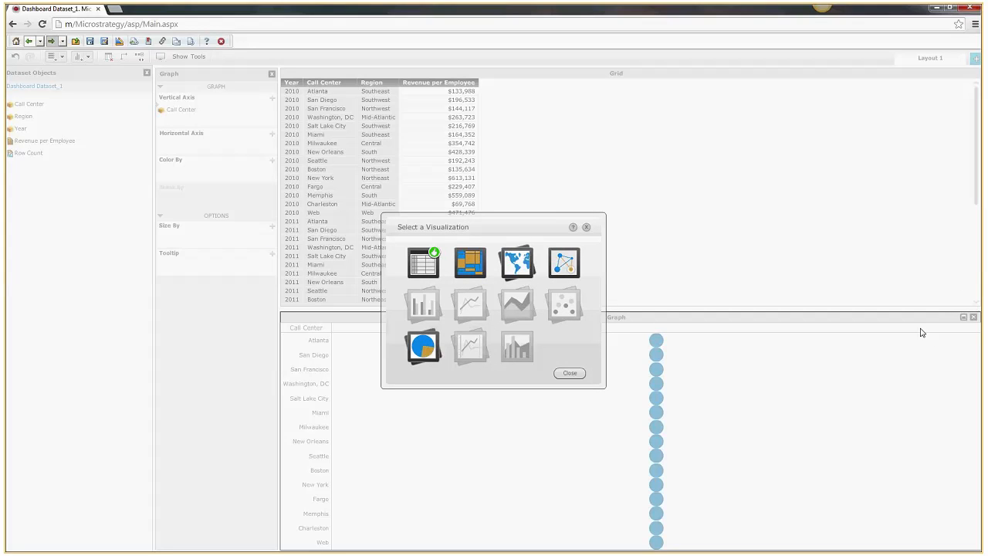
click(570, 374)
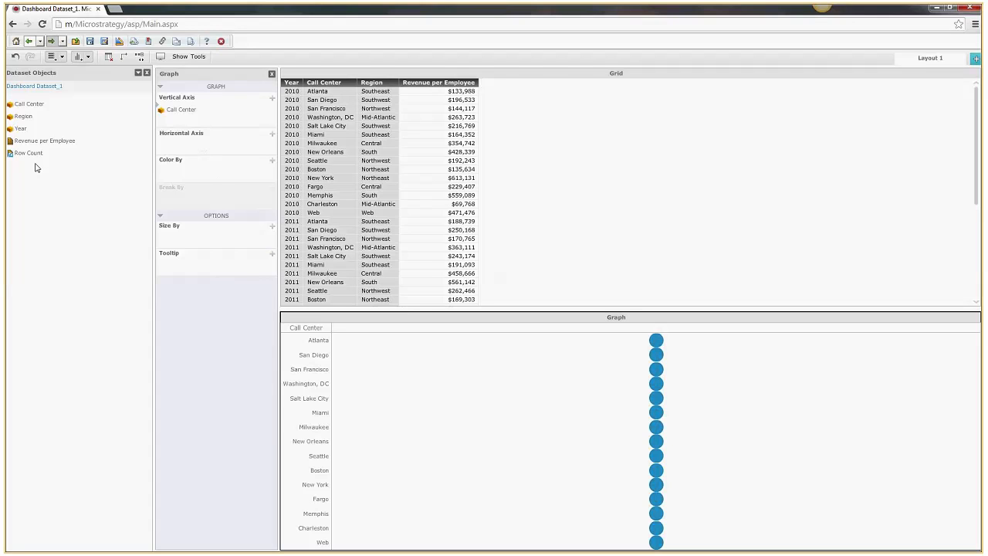
- Check the options for the Revenue per Employee metric, and add it to the graph's Horizontal Axis
click(146, 141)
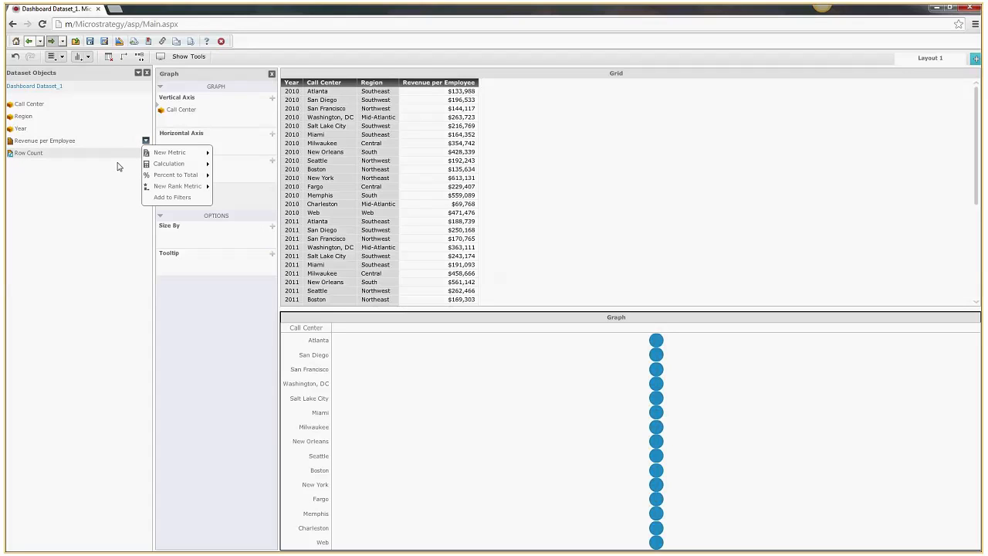
click(88, 179)
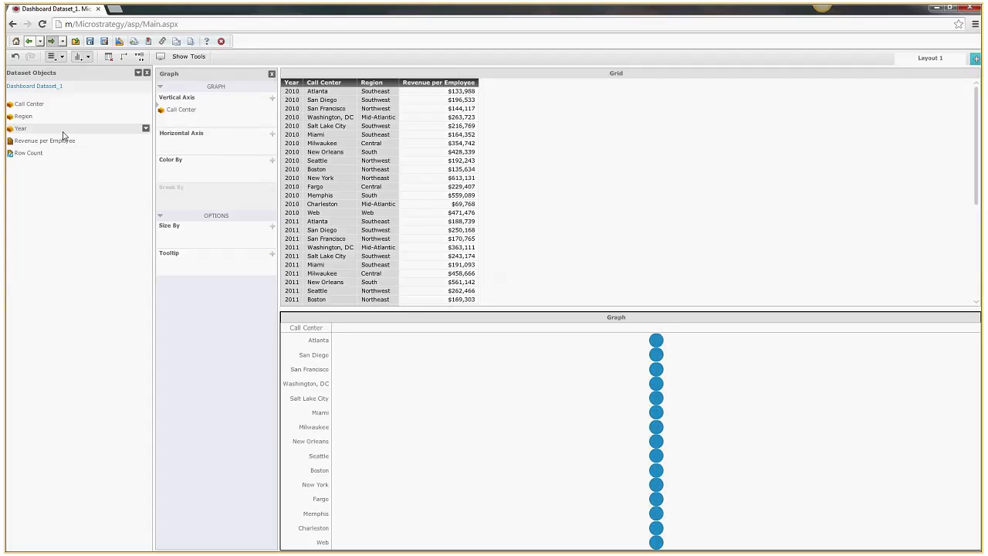
drag(67, 142, 213, 151)
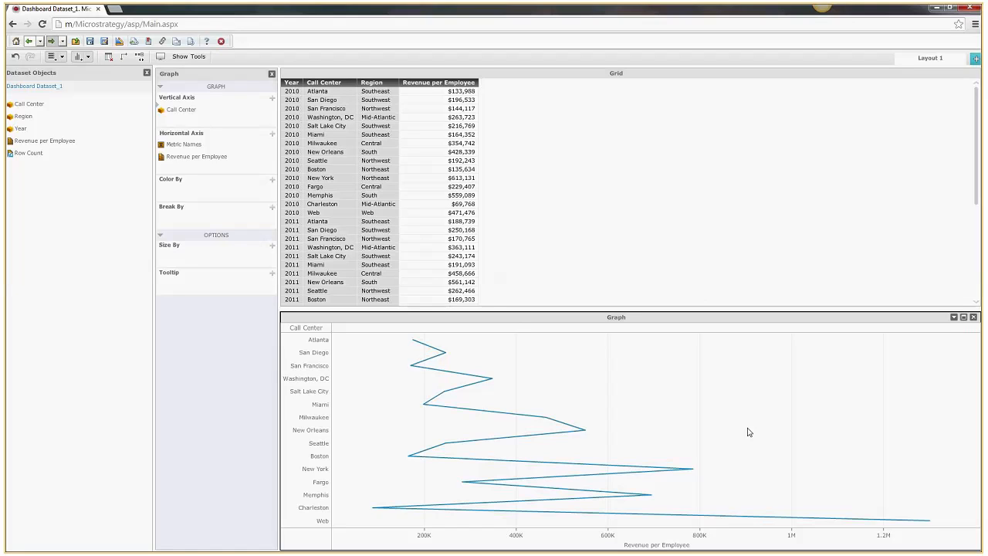
- Change the graph to a Horizontal Bar - Clustered visualization and sort it by Revenue per Employee in descending order
click(954, 319)
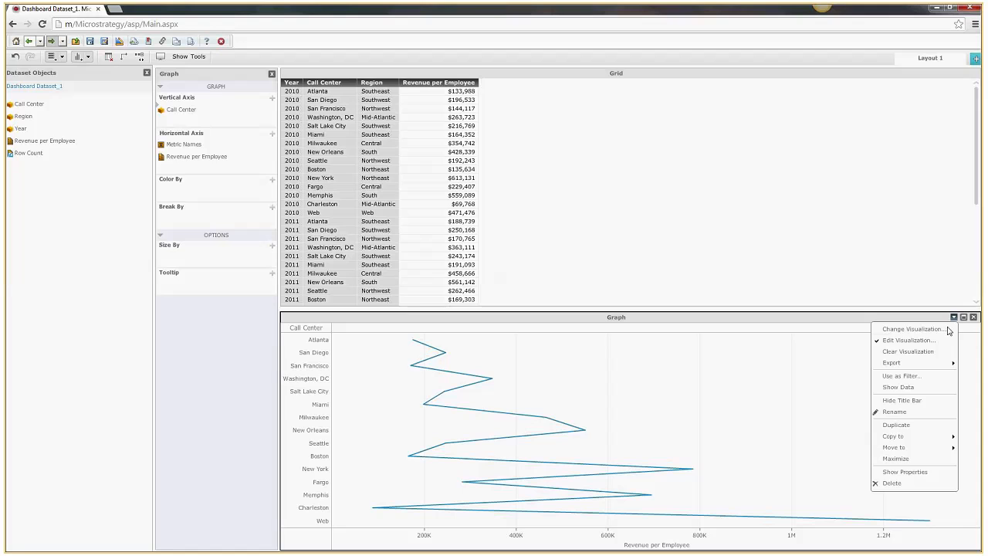
click(939, 337)
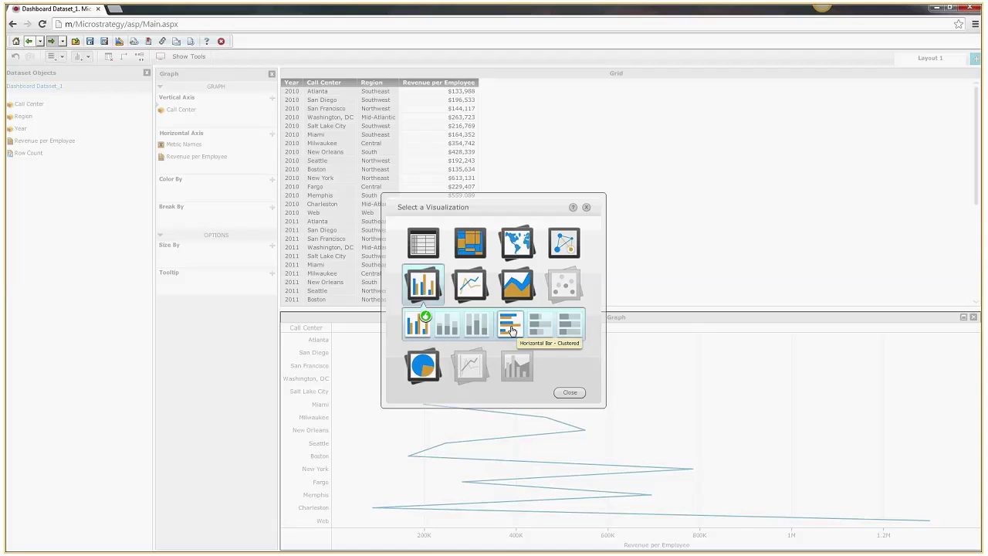
click(511, 331)
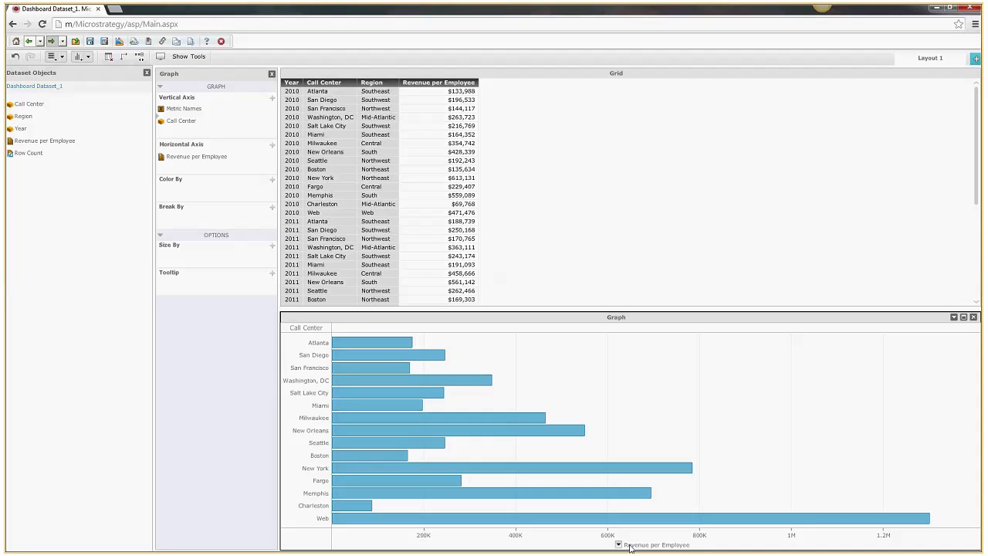
click(618, 545)
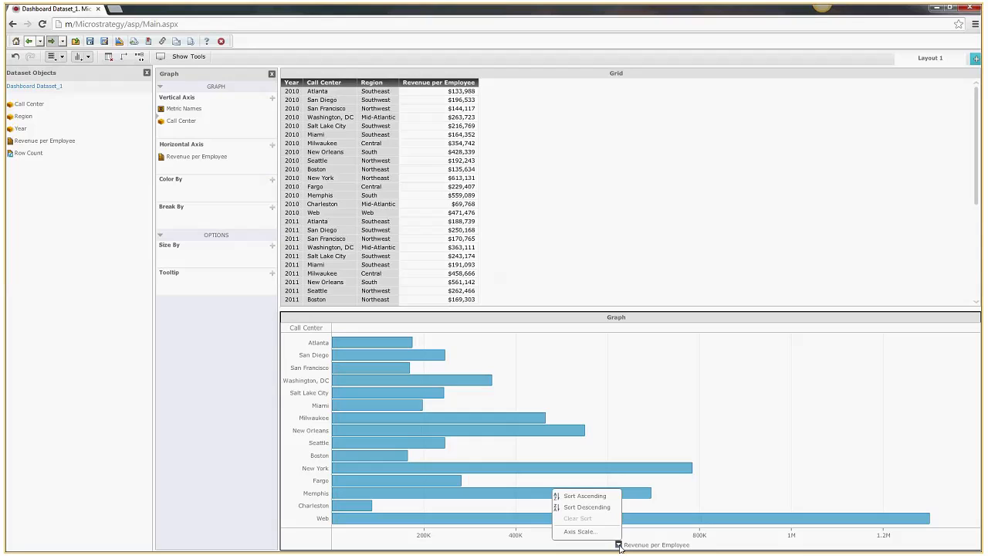
click(611, 507)
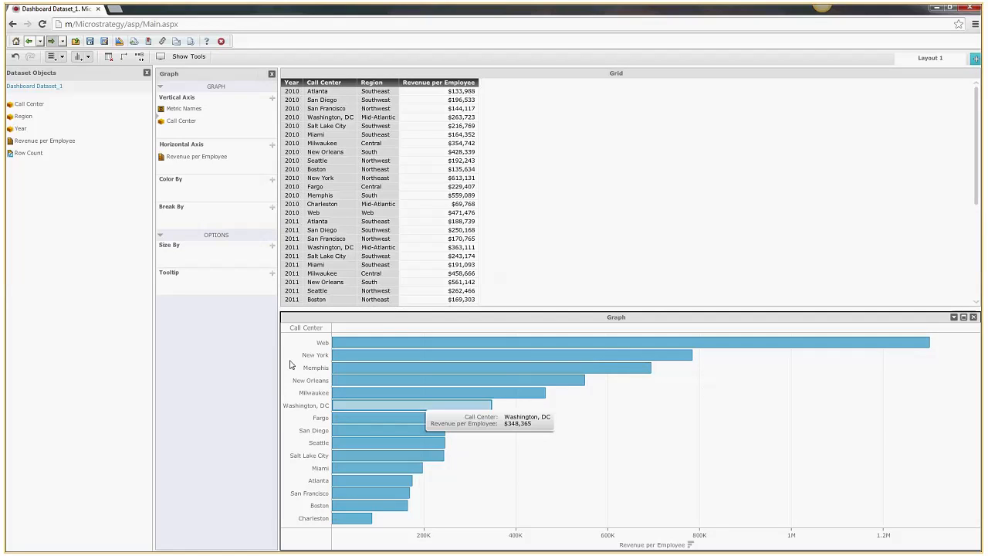
- Display the graph's properties, set its data labels to Show values, and turn on banding
click(184, 59)
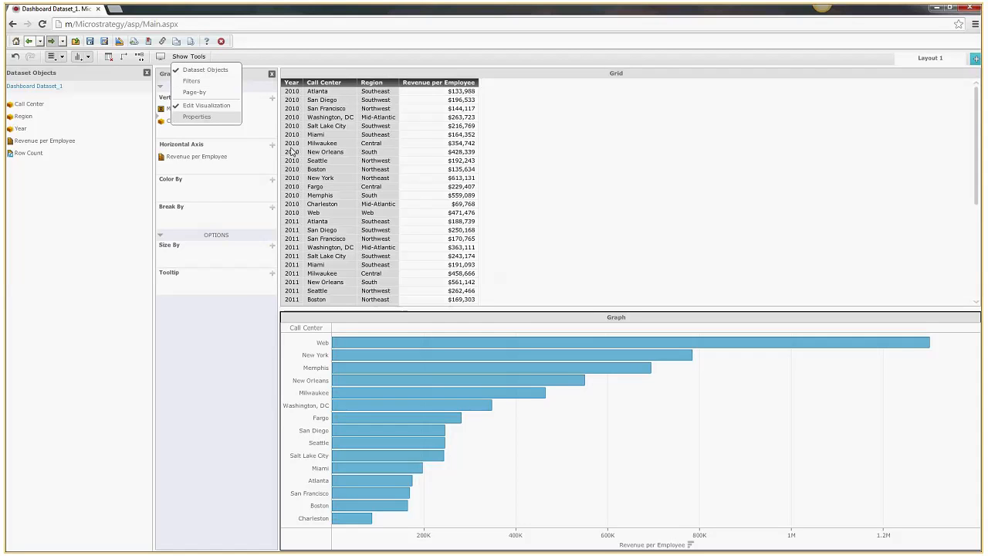
click(209, 122)
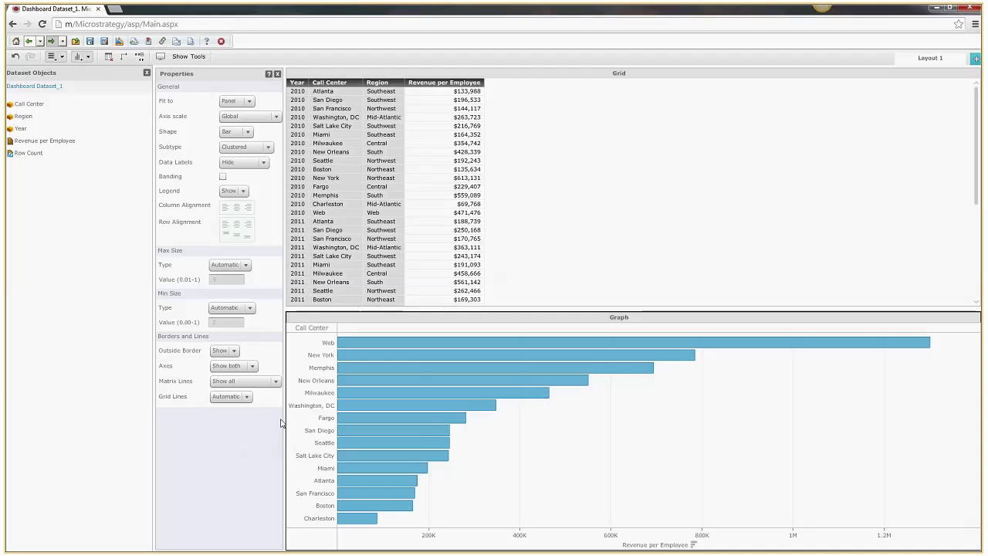
click(259, 162)
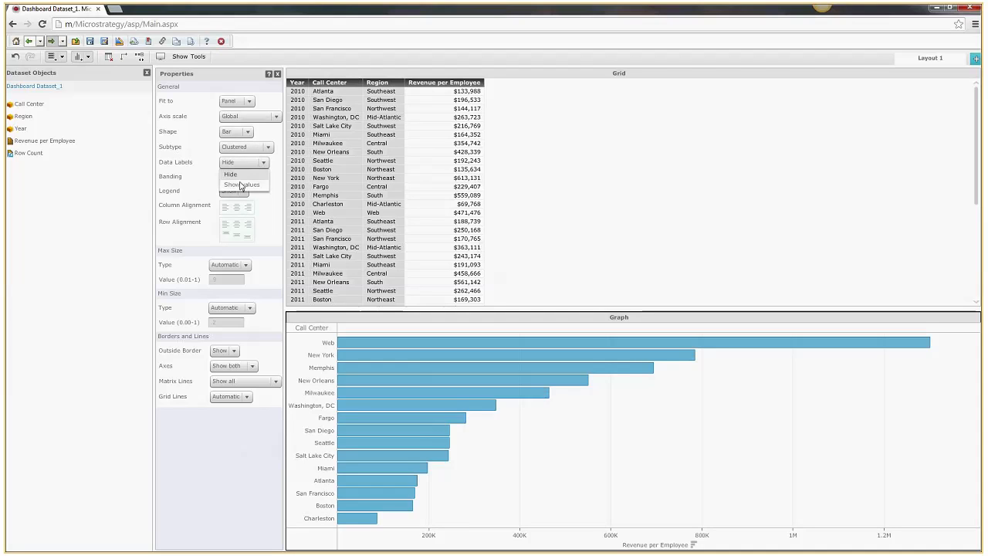
click(240, 186)
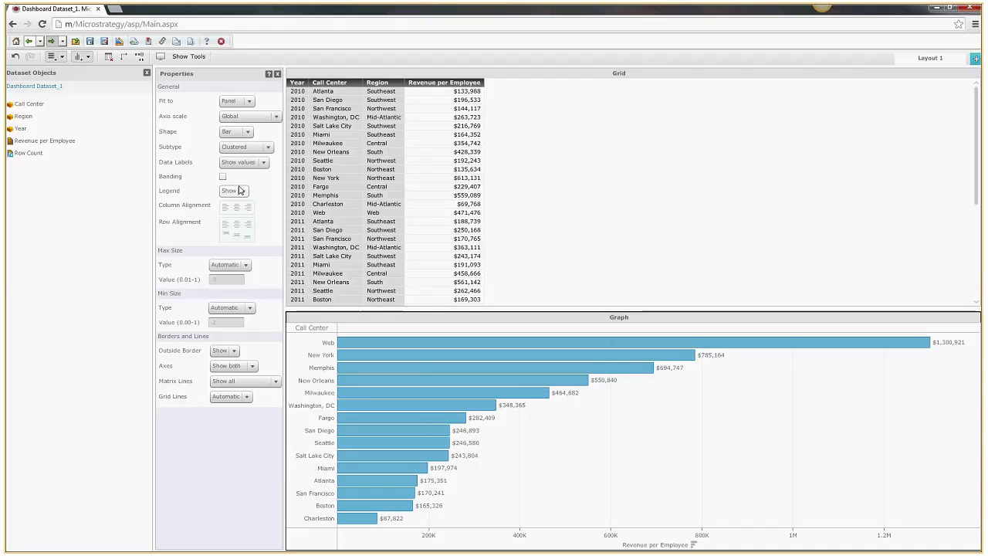
click(222, 176)
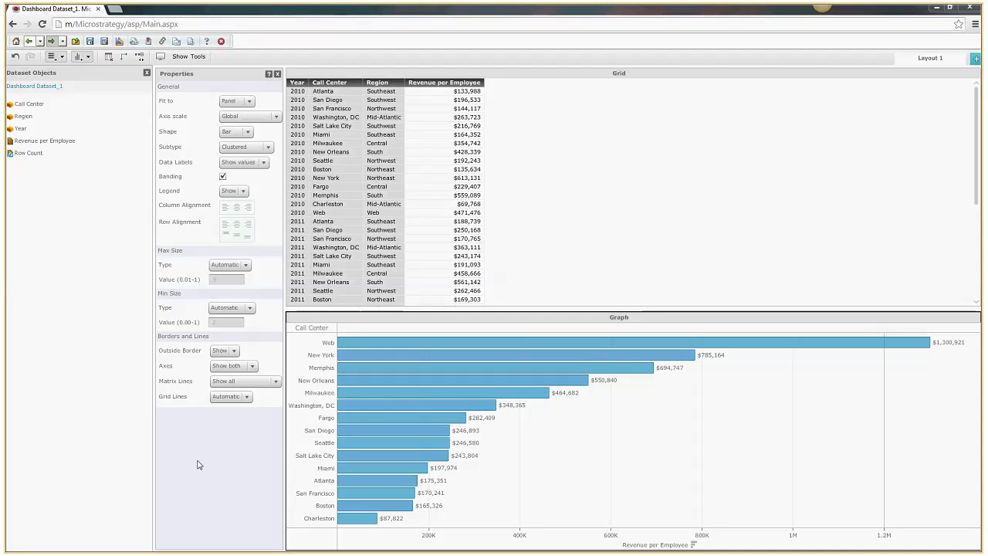
- Hide the graph's legend and switch from its properties back to the visualization editing options
click(186, 60)
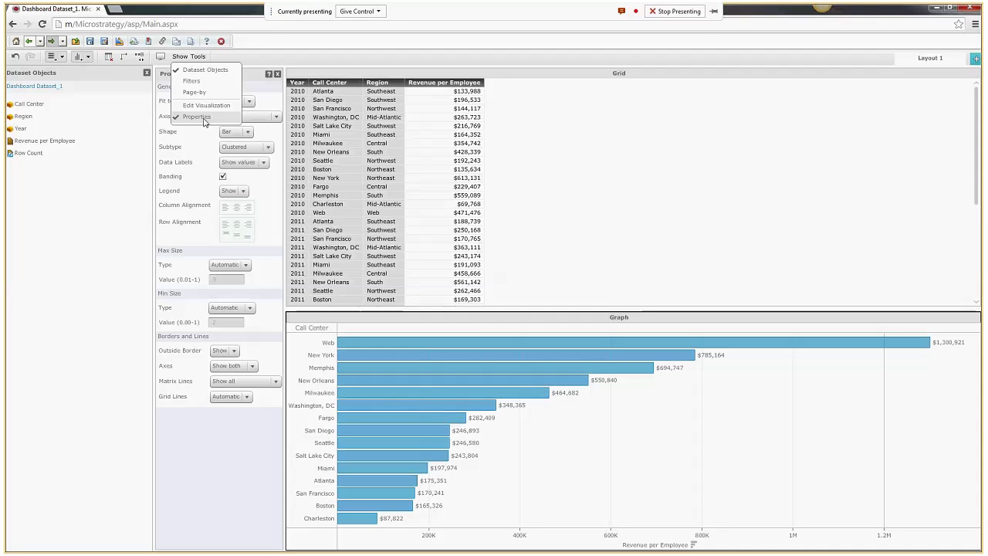
click(195, 530)
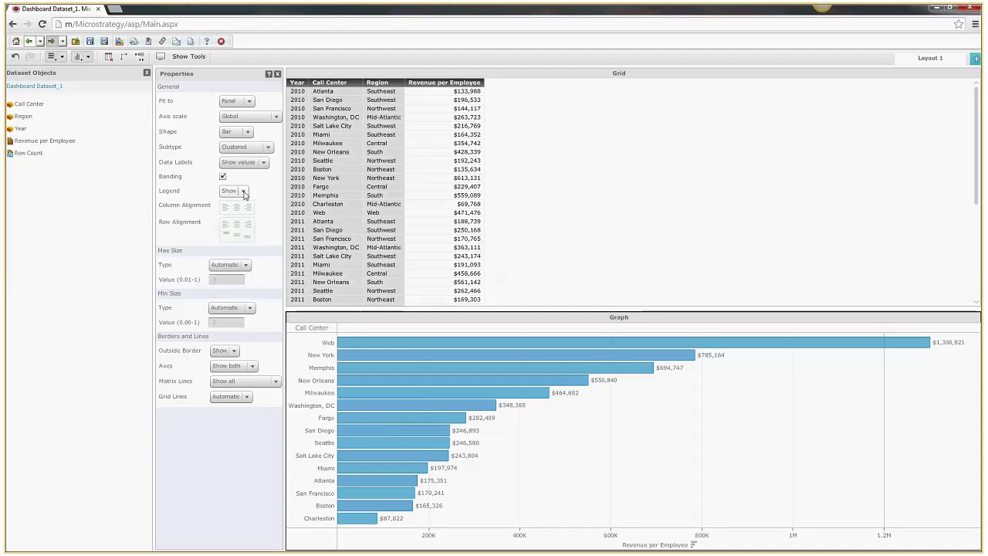
click(244, 192)
click(235, 213)
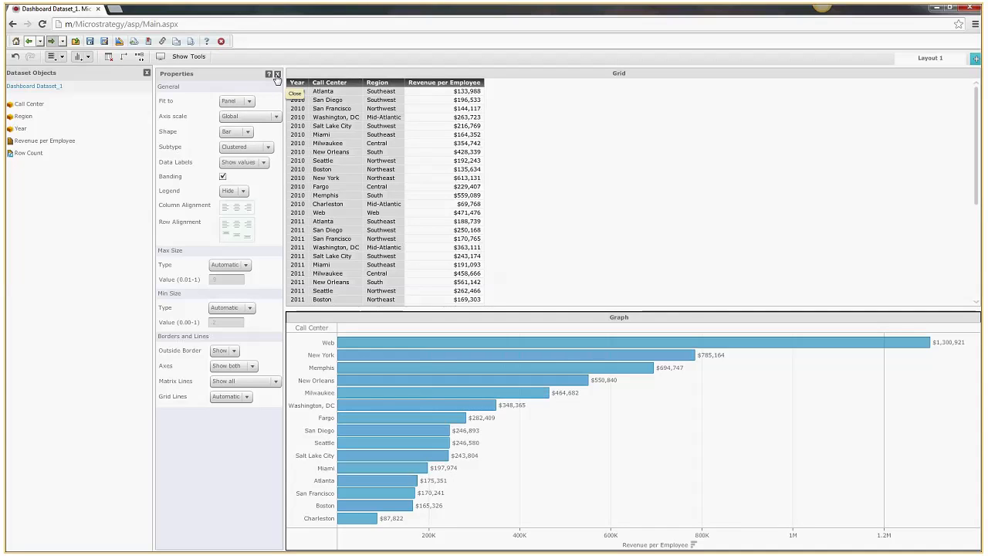
click(187, 56)
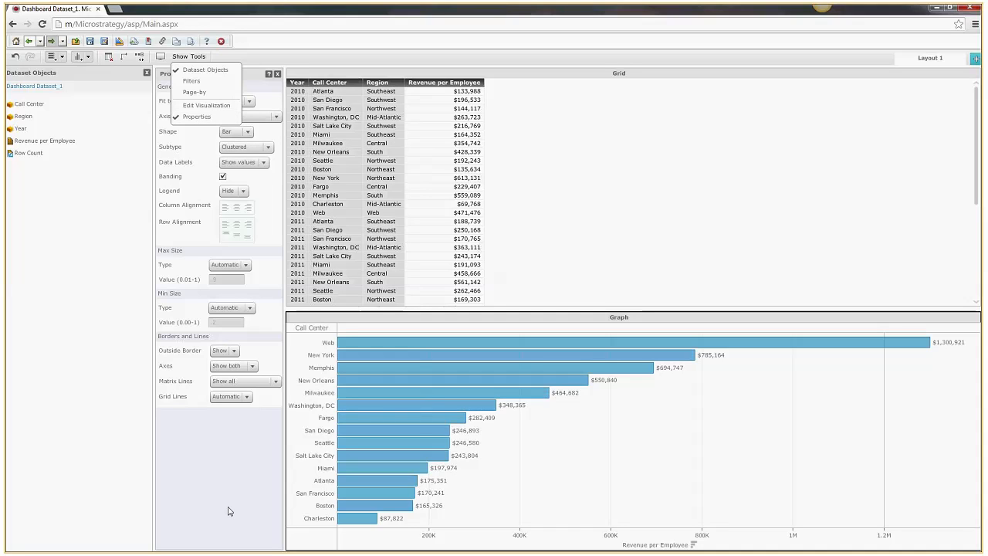
click(209, 108)
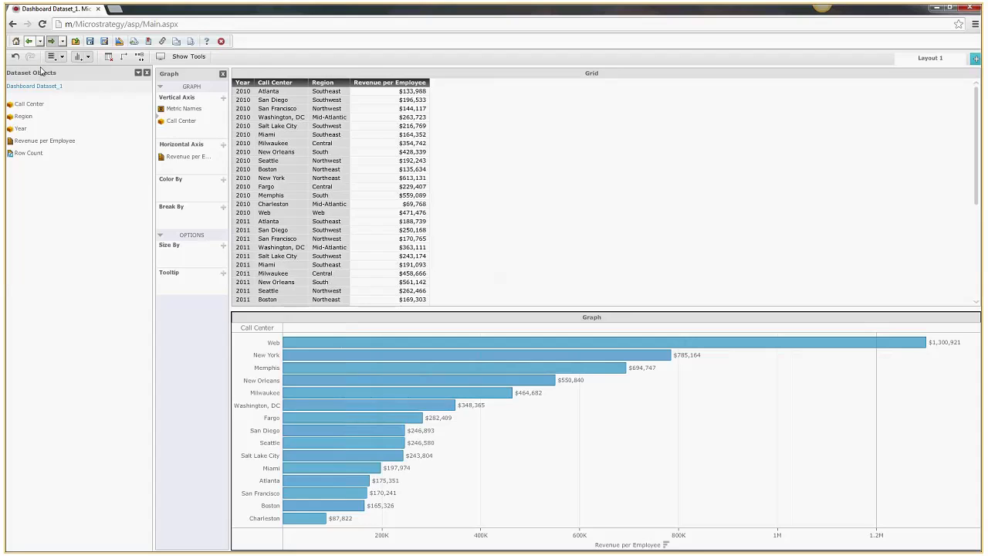
- Save the dashboard in My Reports as "Dashboard Dataset_Visual Insight_1" and run the newly saved dashboard
click(101, 59)
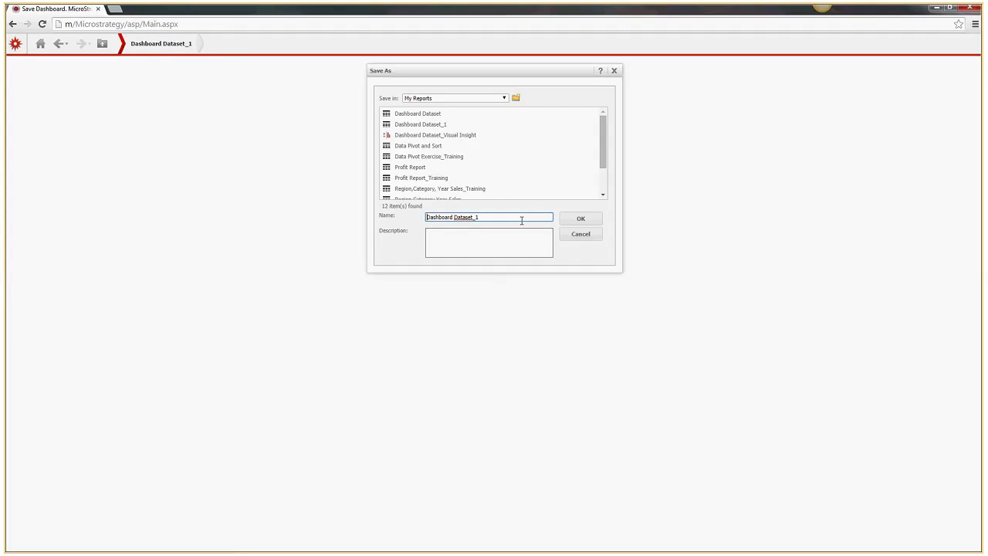
click(521, 221)
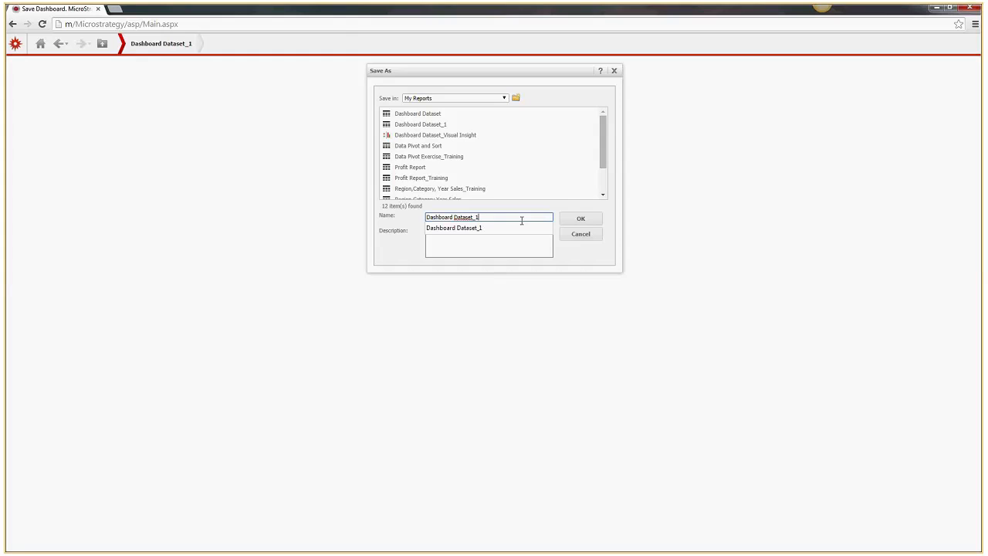
key(BackSpace)
text(Visua)
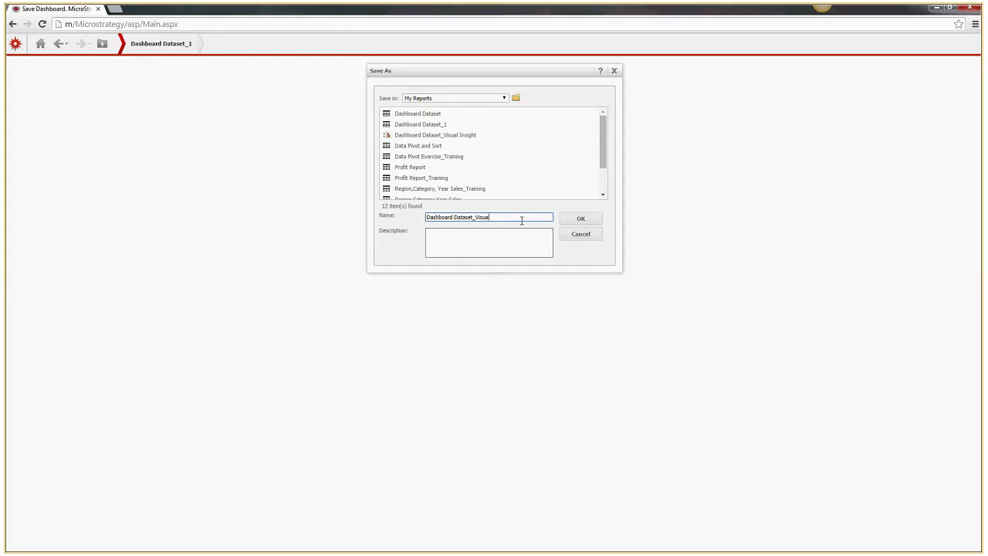
text(l Insight_1)
click(597, 220)
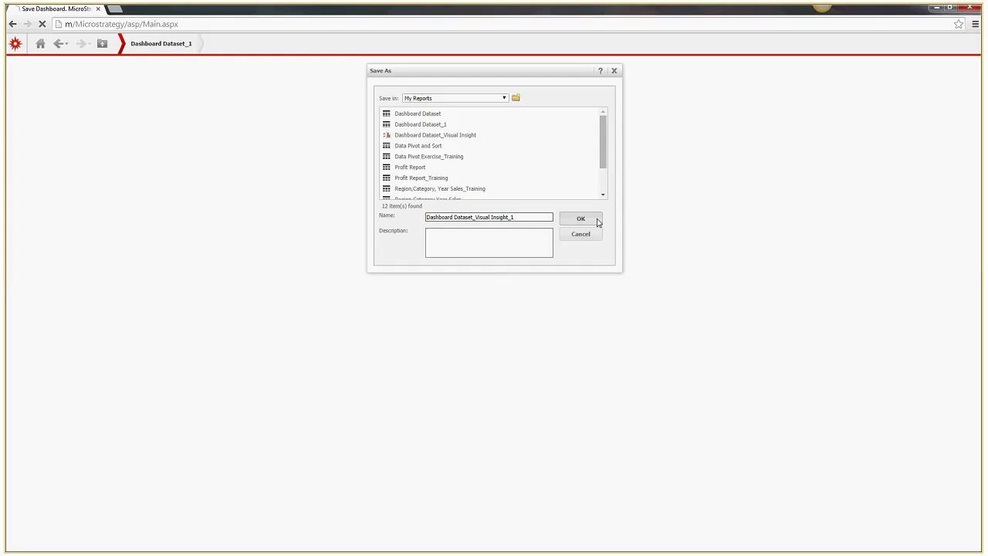
click(565, 104)
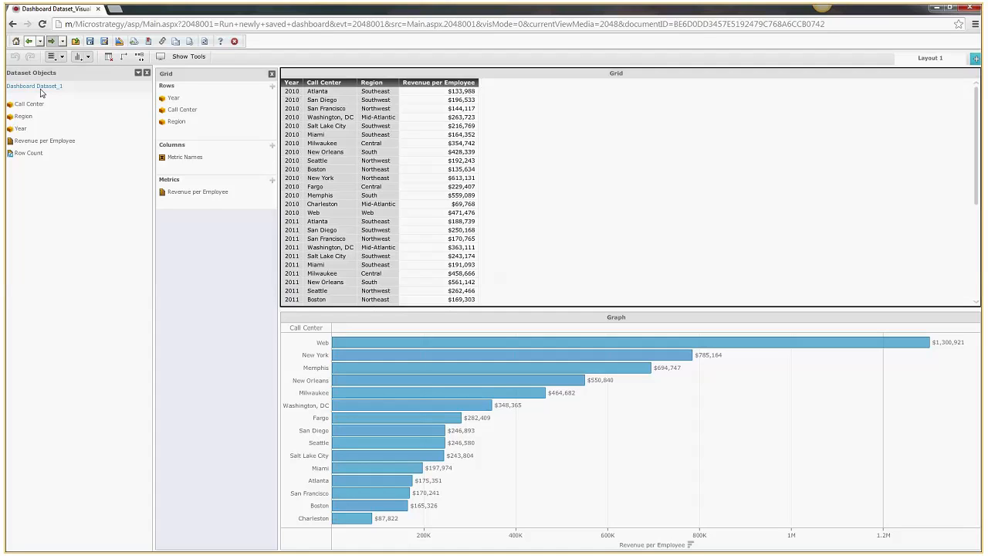
- Open the Dashboard Dataset_1 report from My Reports and search the Metrics objects for "Profit per *"
click(76, 42)
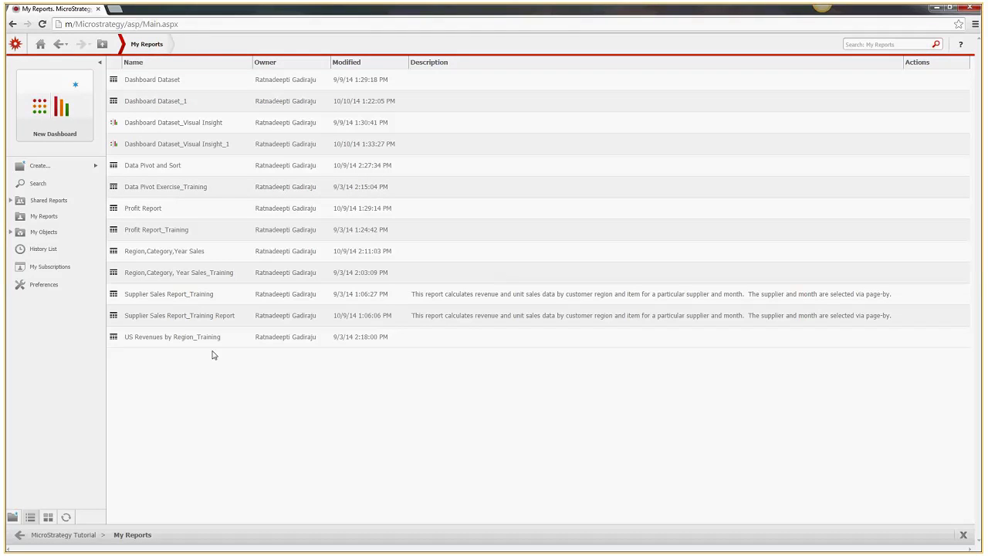
click(166, 105)
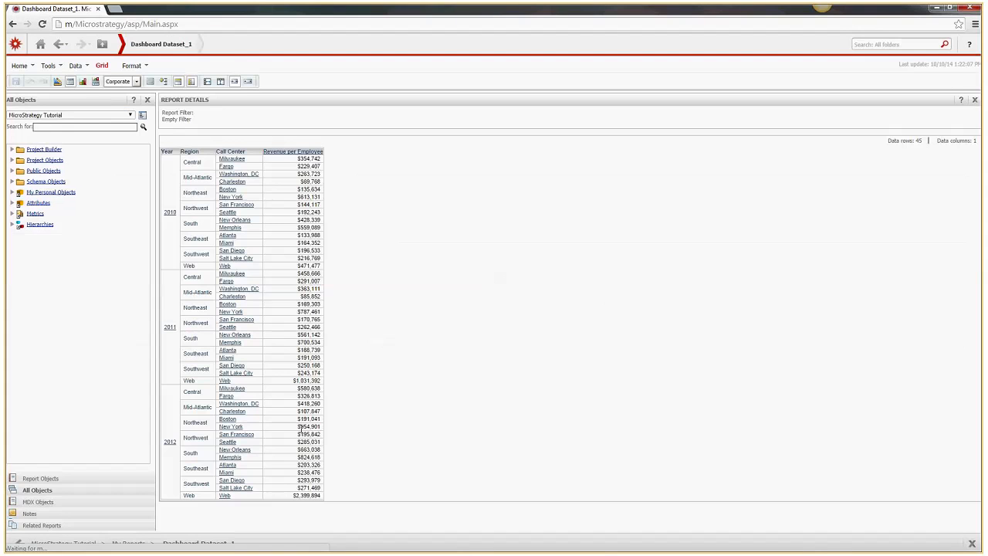
click(81, 115)
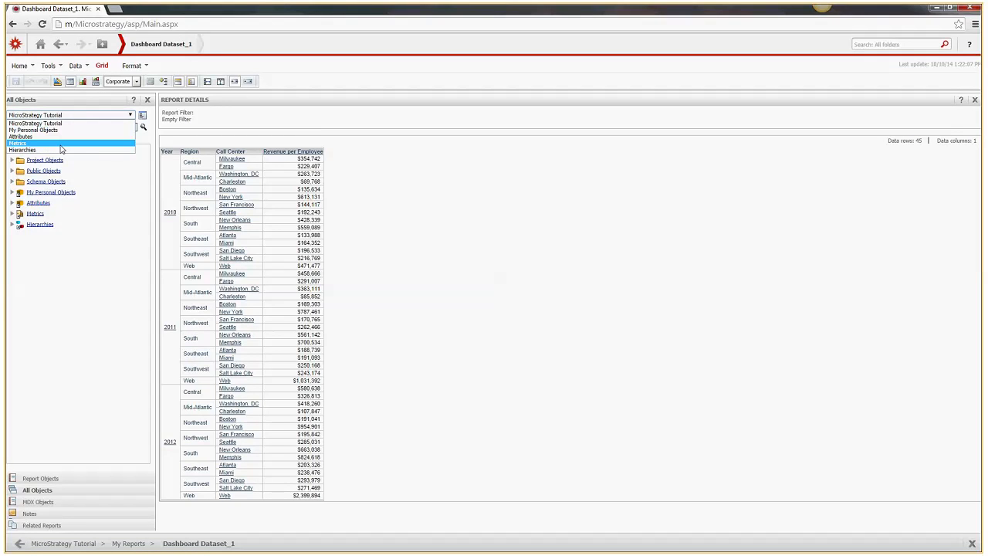
click(62, 144)
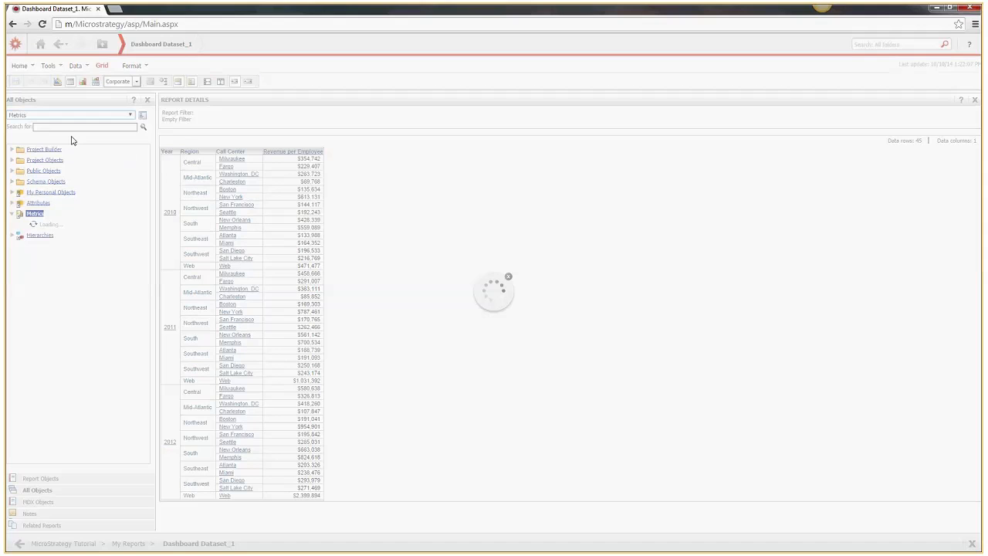
click(77, 127)
text(Prof)
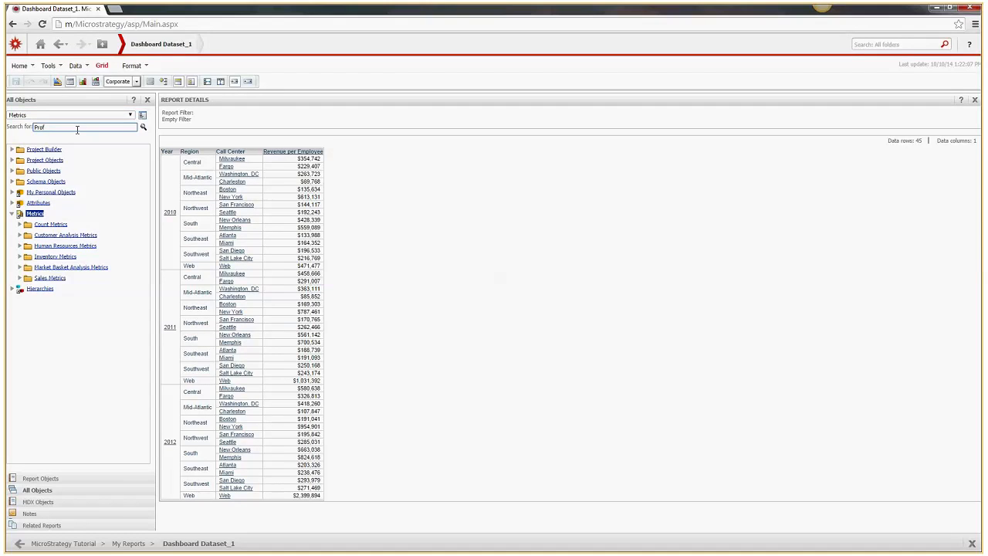
text(it per *)
key(Return)
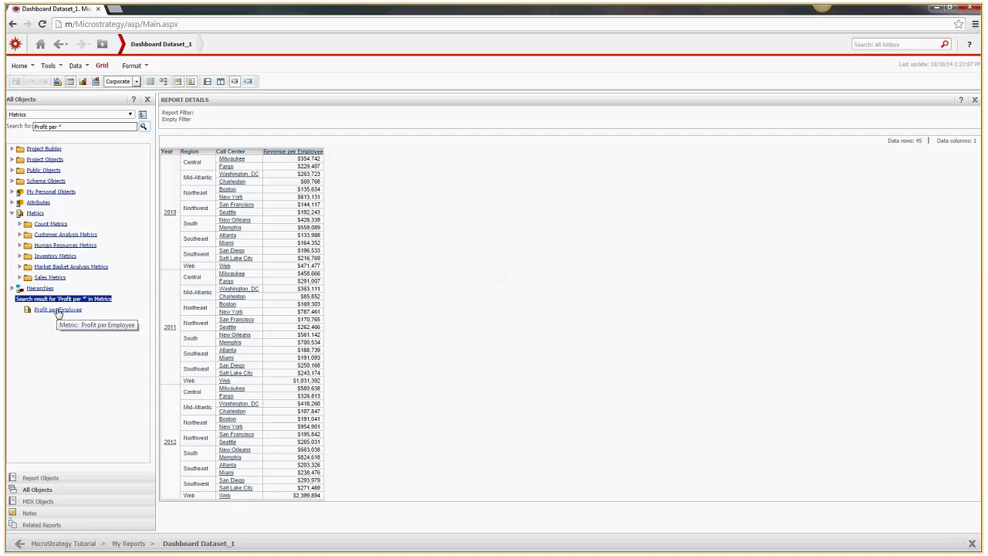
- Add the Profit per Employee metric to the report and save it over the existing Dashboard Dataset_1
double_click(58, 310)
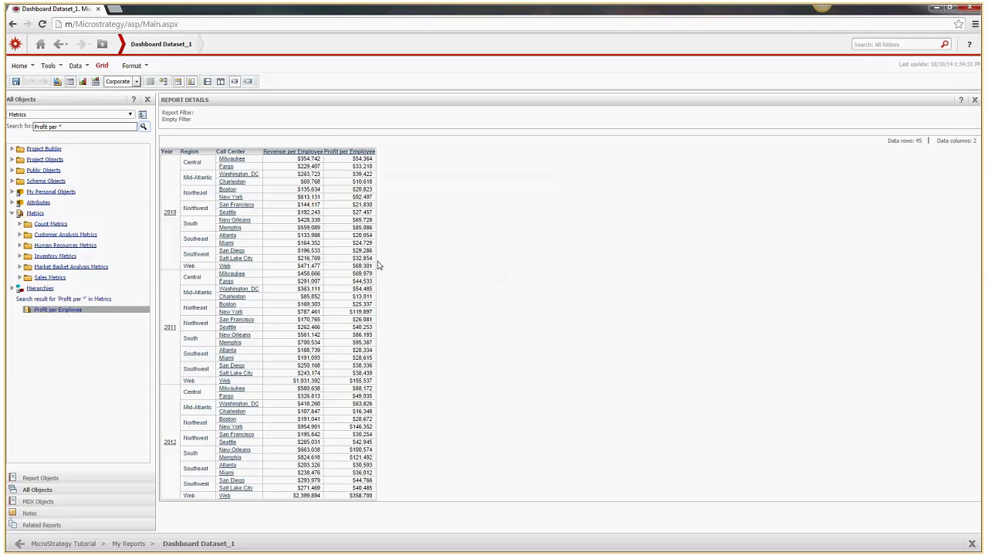
click(16, 81)
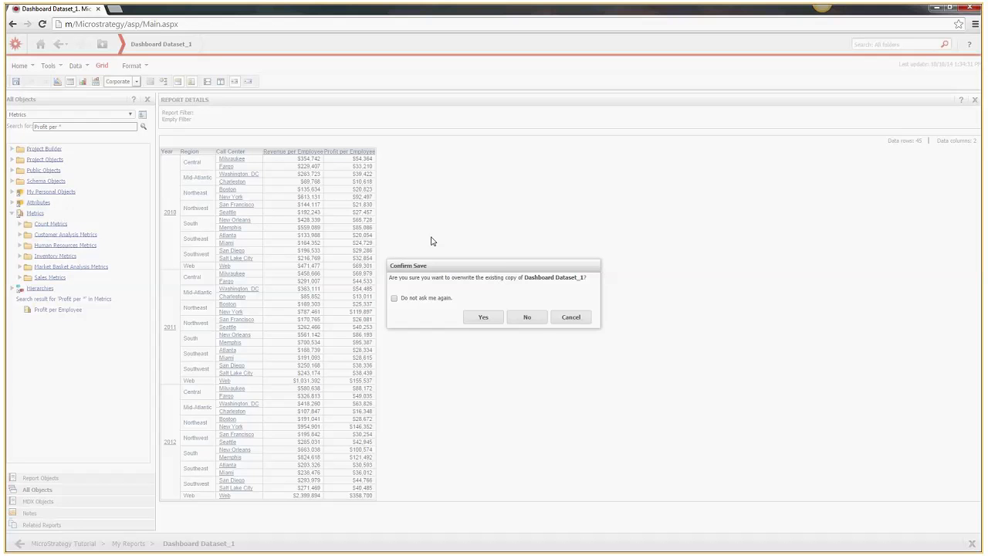
click(485, 319)
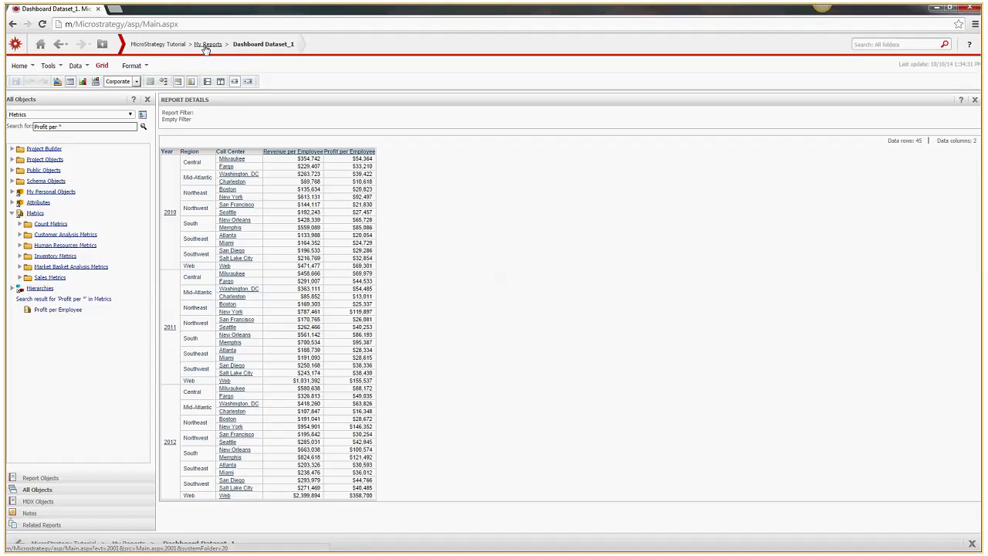
- Reopen Dashboard Dataset_Visual Insight_1 from My Reports and add Profit per Employee to the grid's Metrics
click(102, 45)
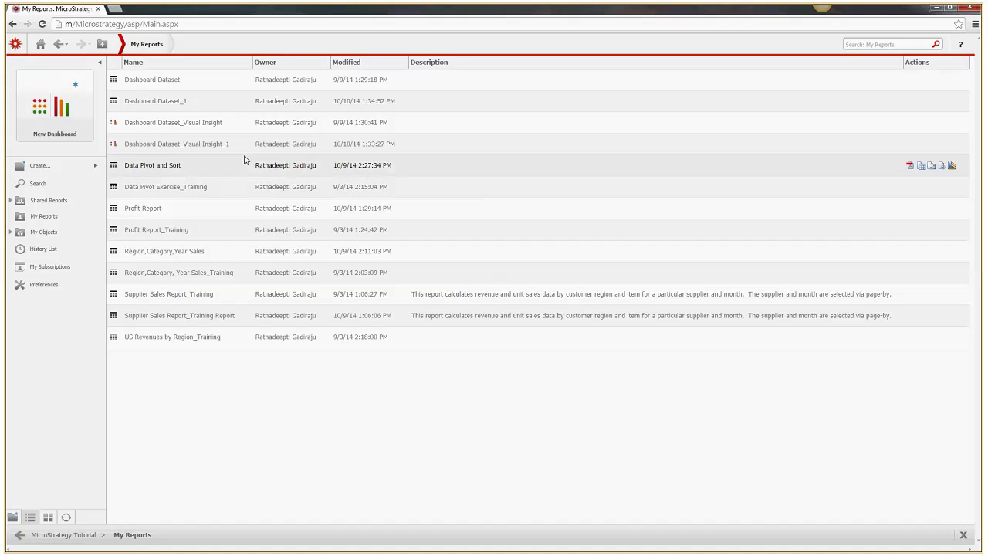
click(222, 144)
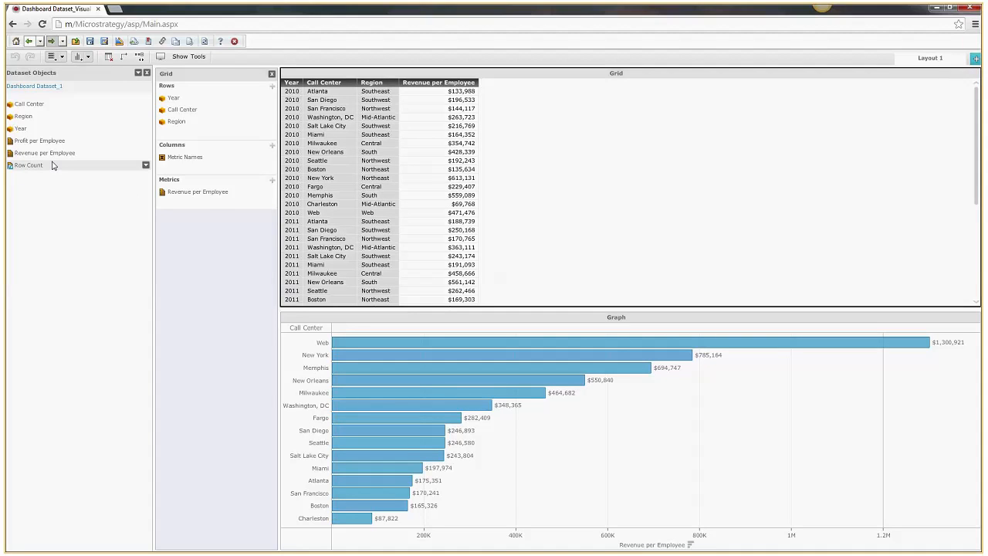
drag(54, 141, 215, 211)
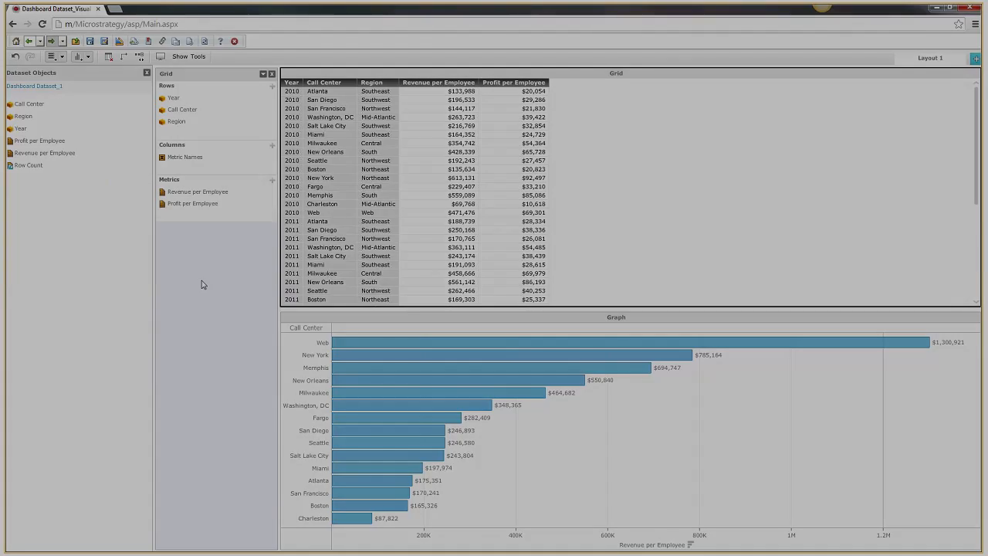